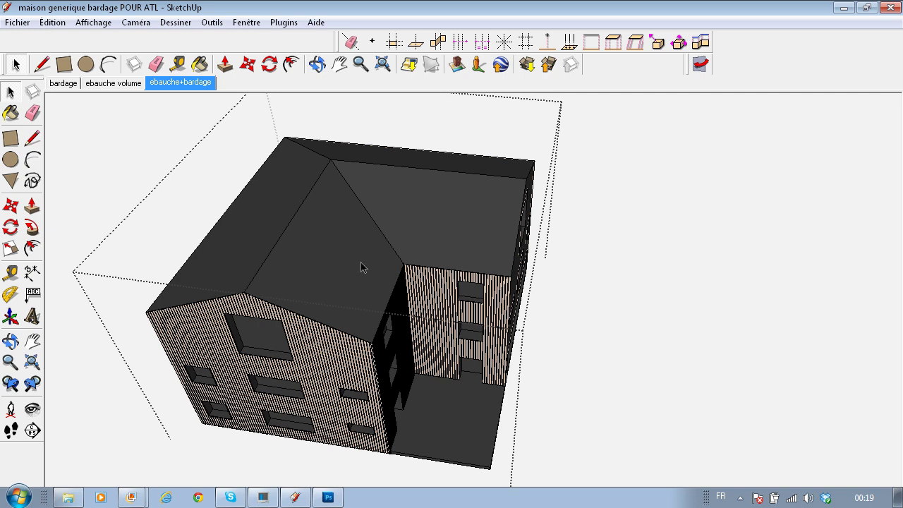
- Expand BATIMENT in the Structure tree and enter the BARDAGE cladding group for editing
left_click(623, 357)
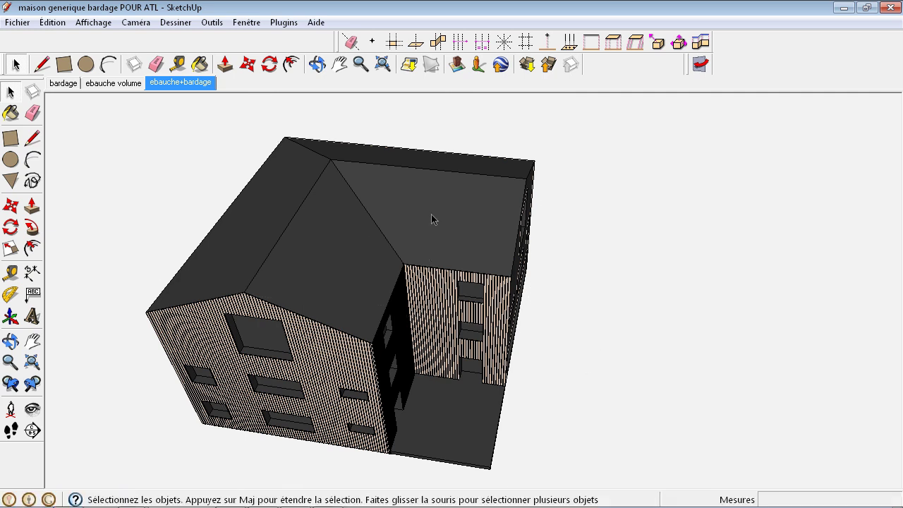
left_click(432, 221)
left_click(604, 268)
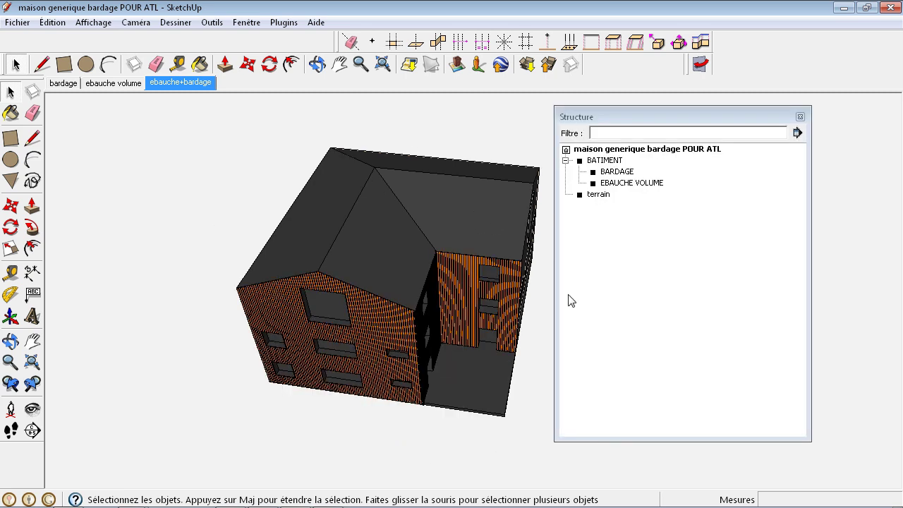
left_click(566, 161)
left_click(566, 161)
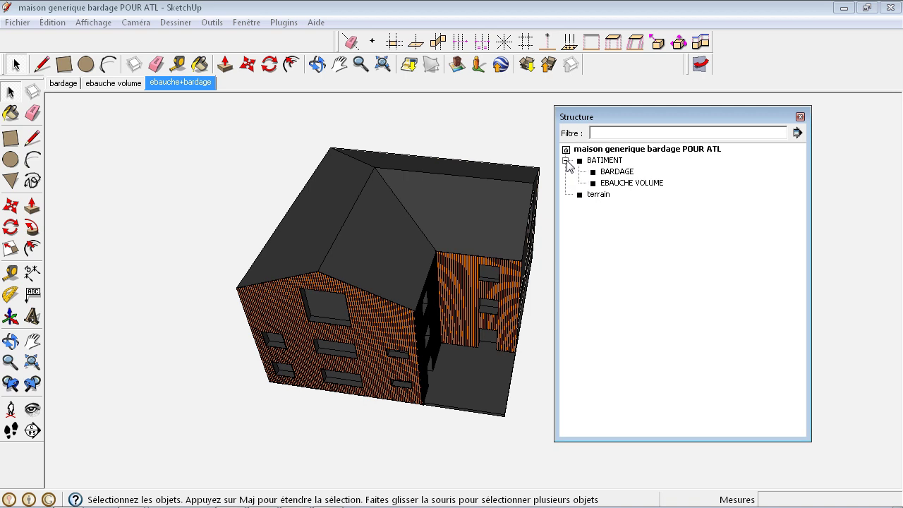
left_click(608, 176)
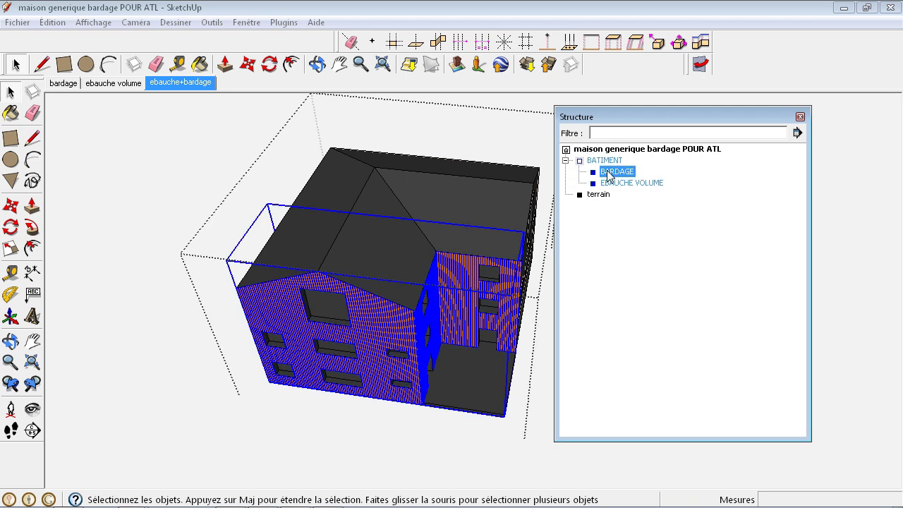
left_click(628, 184)
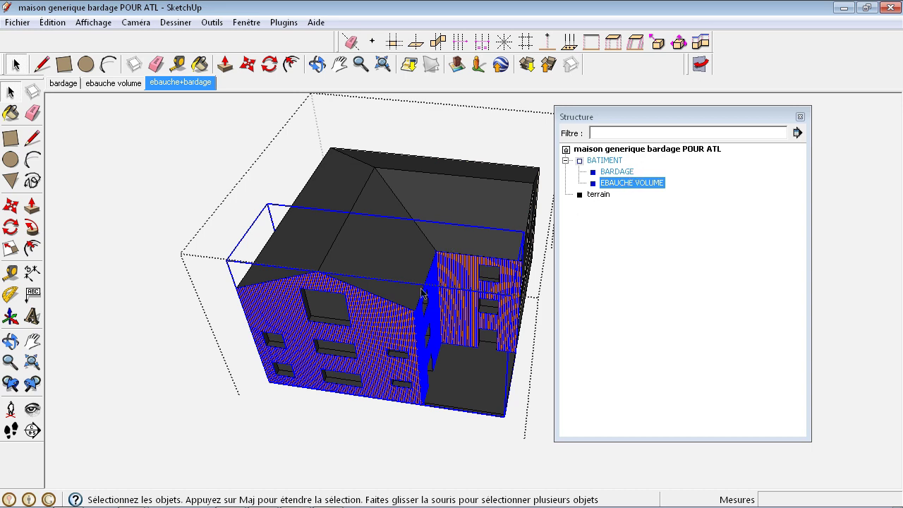
double_click(382, 338)
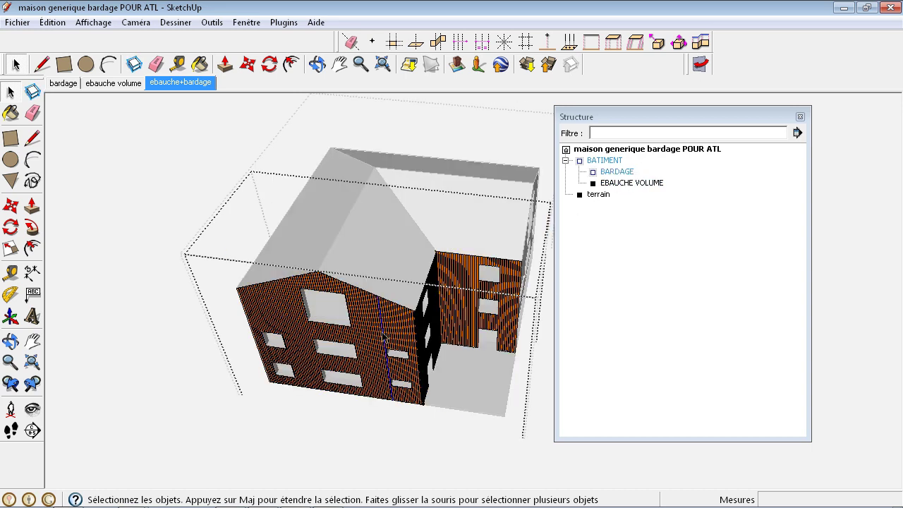
scroll(382, 337, "down", 2)
scroll(343, 341, "down", 1)
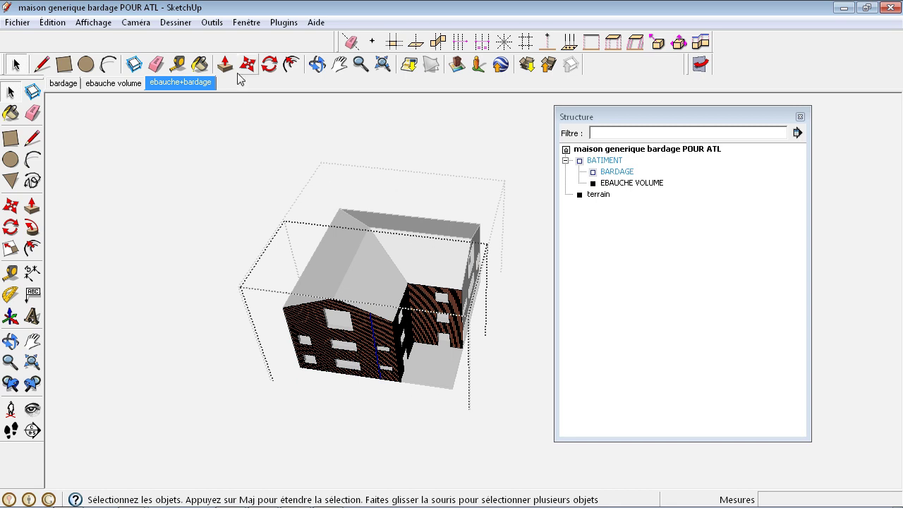
- Show the Matières panel, move it aside, and pick the red Couleur_A01 material
left_click(251, 23)
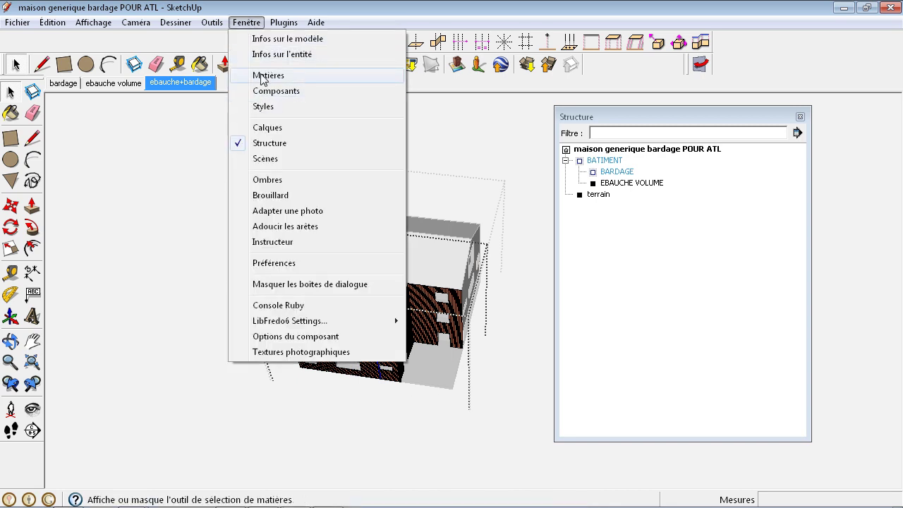
left_click(261, 75)
left_click_drag(186, 168, 644, 177)
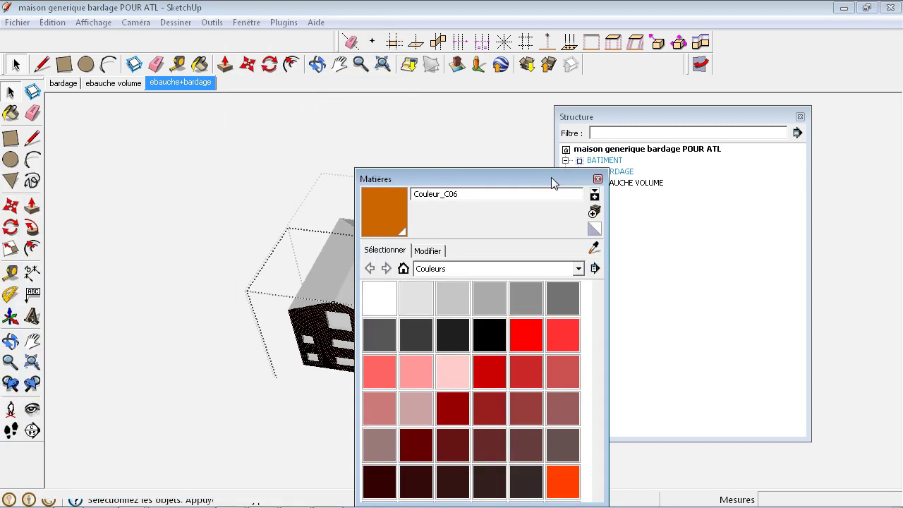
left_click(629, 339)
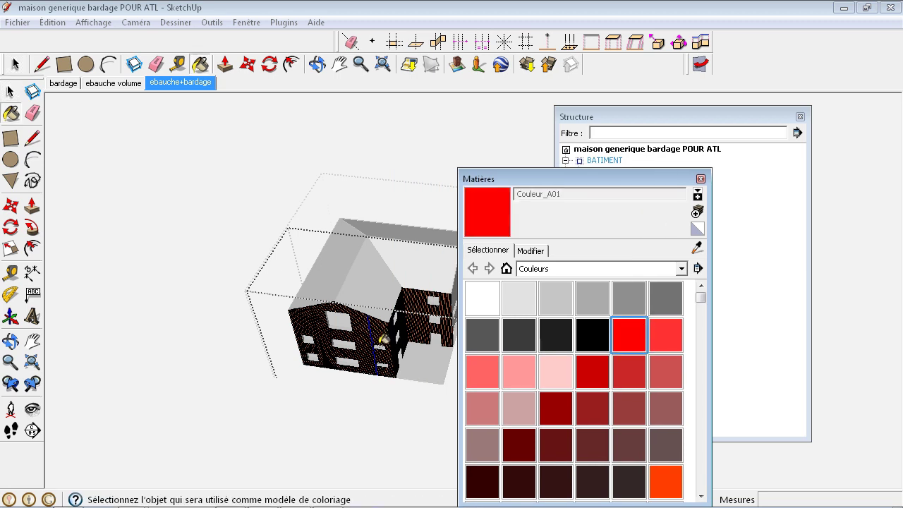
- Box-select the cladding faces and paint them with Couleur_A01
left_click(10, 92)
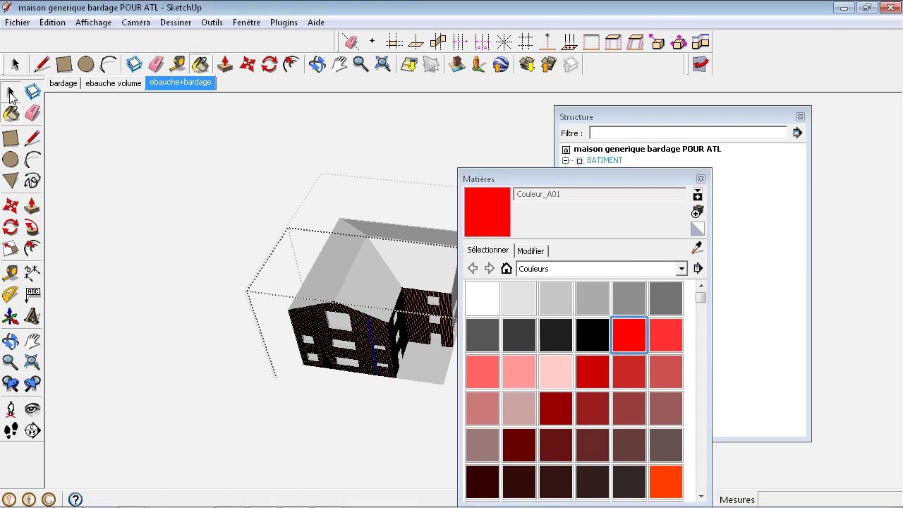
middle_click_drag(240, 297, 187, 302)
left_click_drag(398, 371, 188, 249)
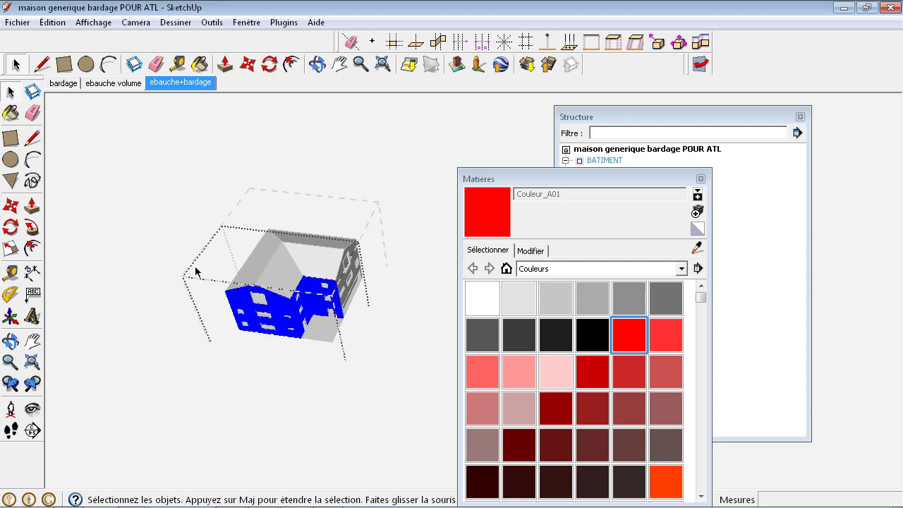
left_click(633, 332)
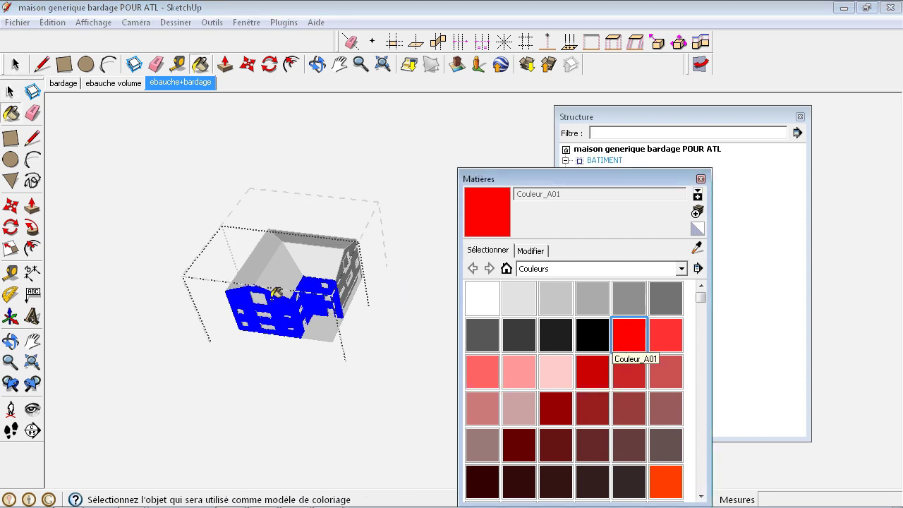
left_click(290, 309)
scroll(290, 309, "up", 2)
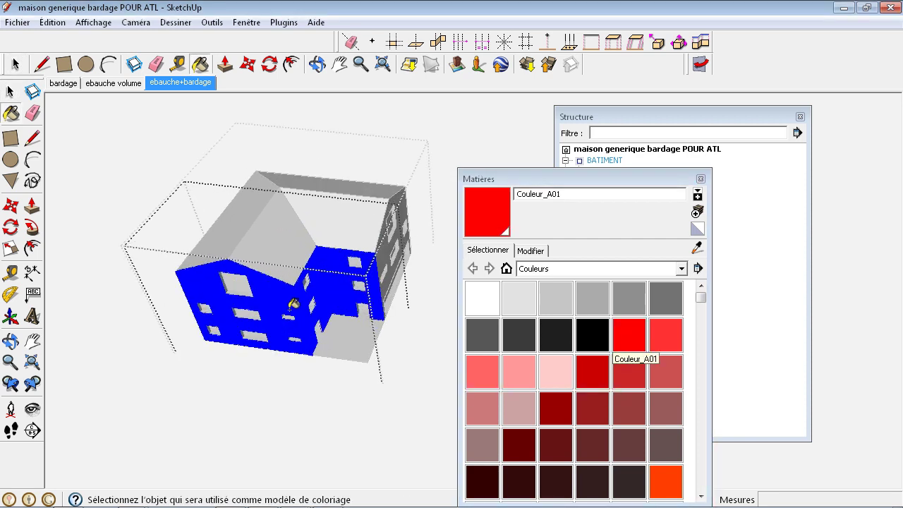
scroll(288, 283, "up", 3)
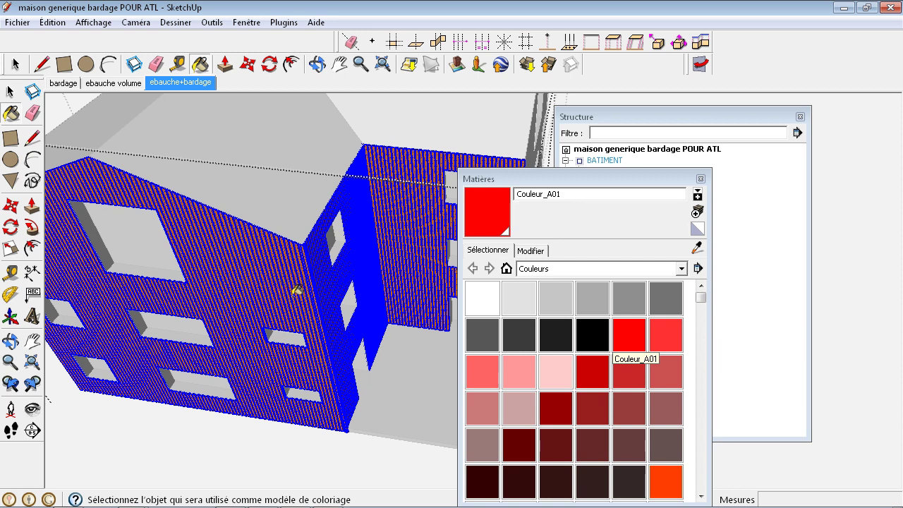
scroll(304, 288, "down", 2)
scroll(314, 285, "down", 1)
scroll(313, 311, "up", 4)
- Deselect the red cladding and select the whole building group
left_click(10, 92)
left_click(189, 429)
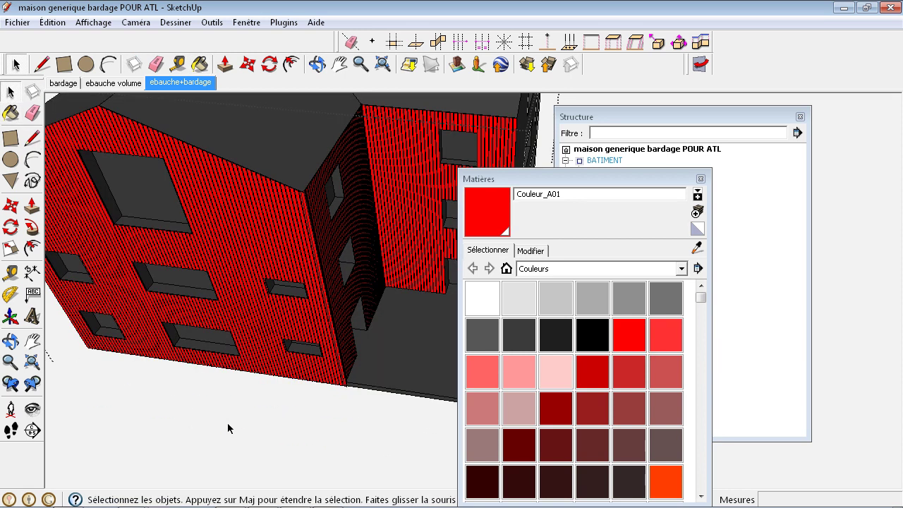
scroll(236, 421, "down", 2)
scroll(240, 419, "down", 1)
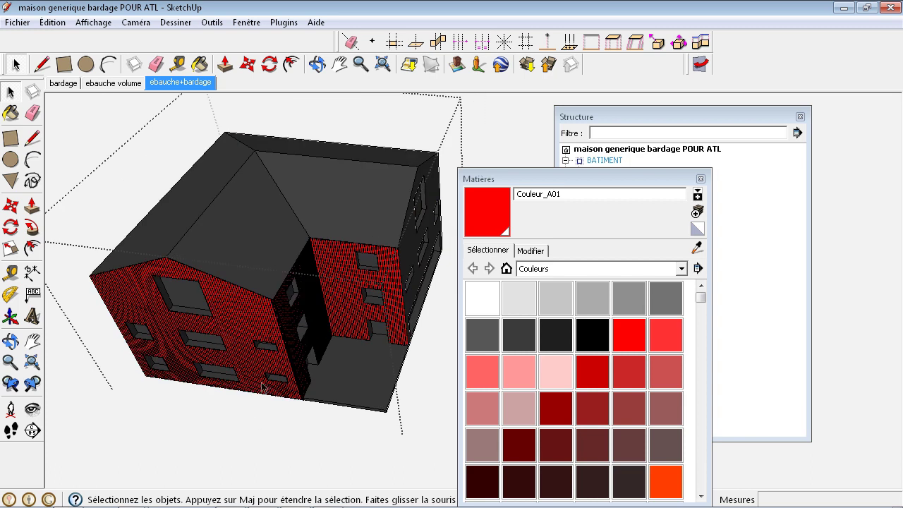
left_click(235, 240)
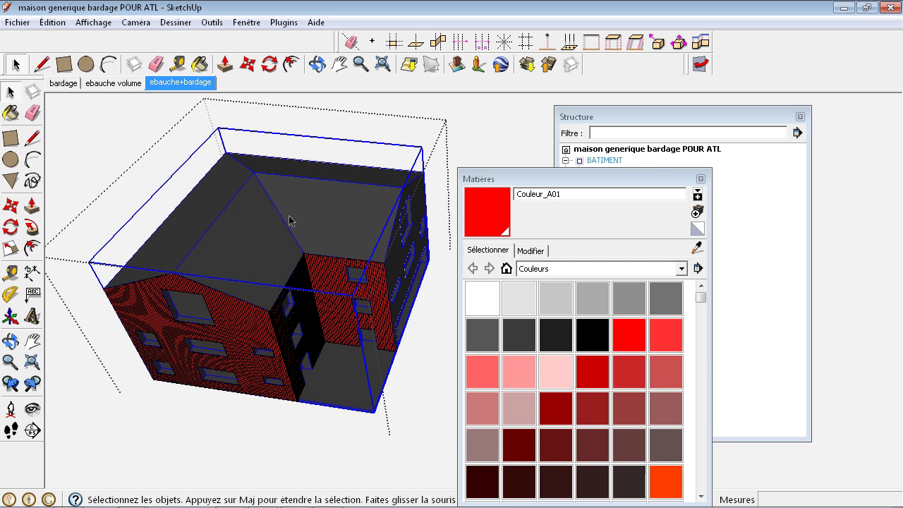
- Triple-click the roof to select connected geometry and paint it with Couleur_B11
left_click(257, 226)
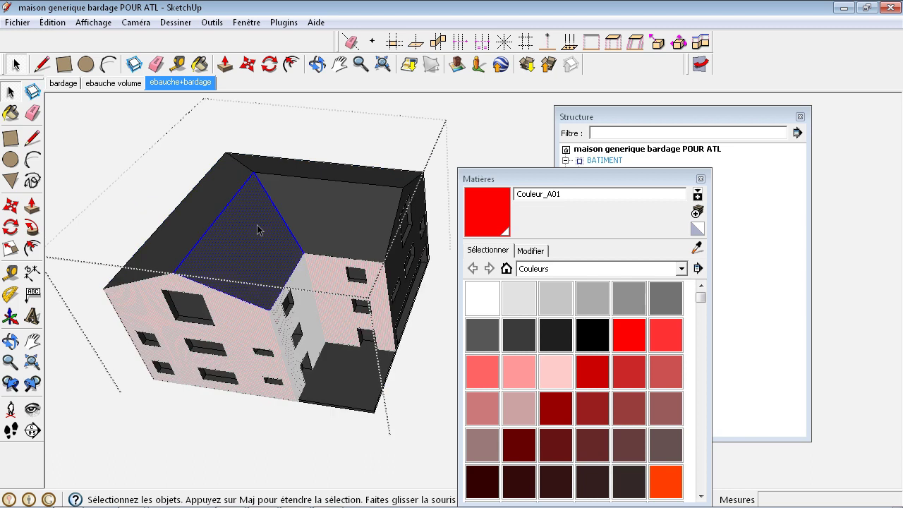
triple_click(258, 228)
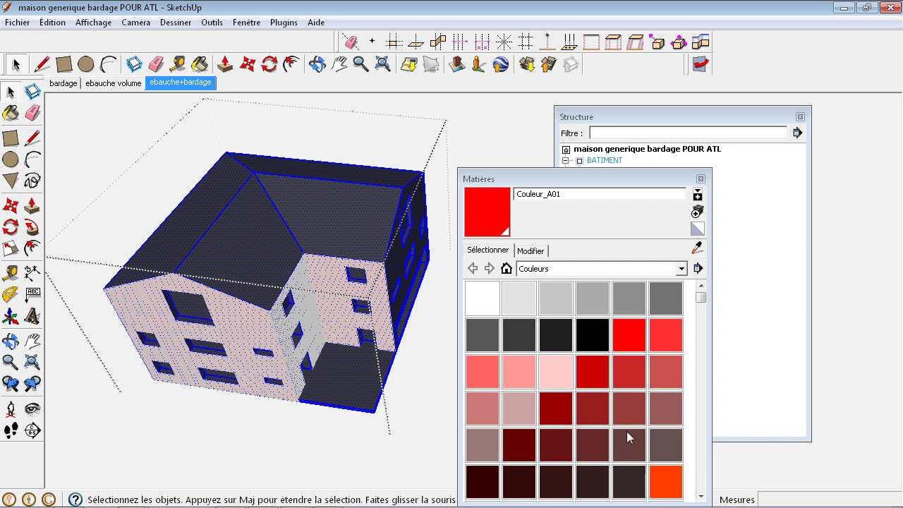
left_click_drag(702, 301, 704, 325)
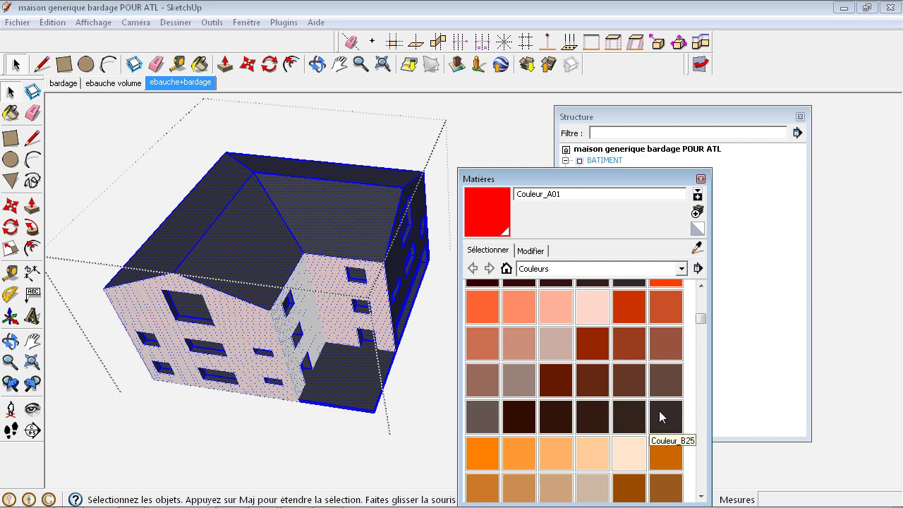
left_click(593, 344)
left_click(340, 240)
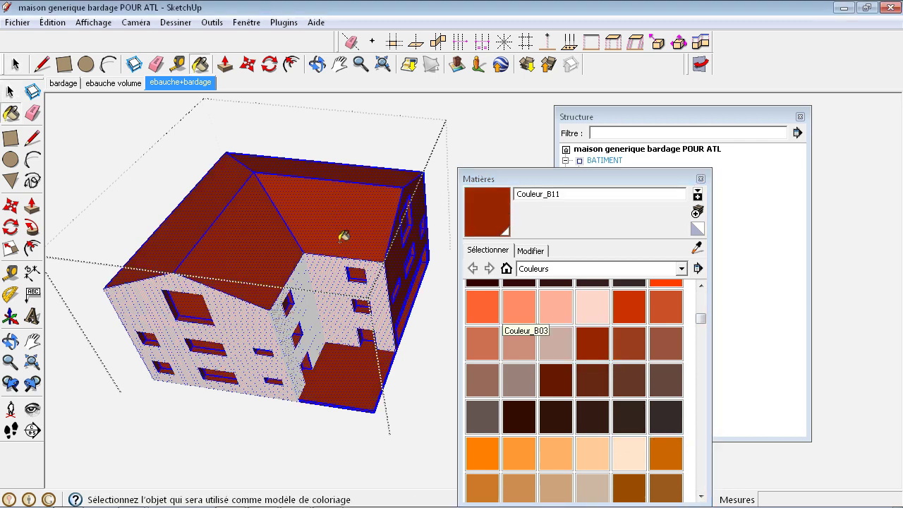
left_click(10, 92)
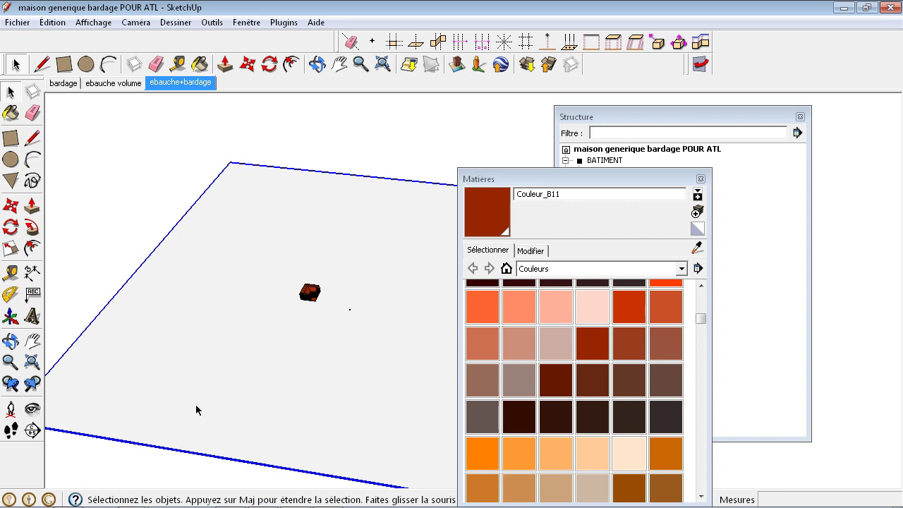
- From the Végétation collection, paint the ground with Vegetation_Grass_Artificial and drag the panel aside
left_click(682, 269)
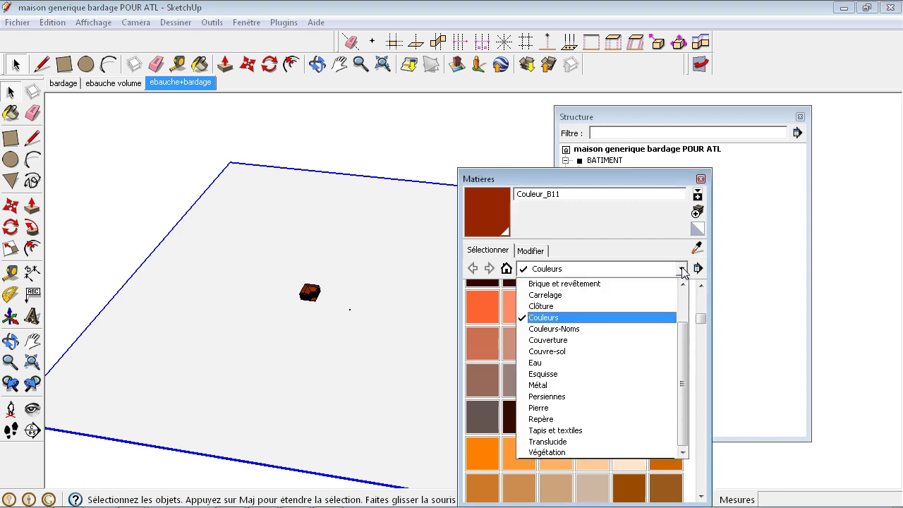
left_click_drag(688, 333, 690, 344)
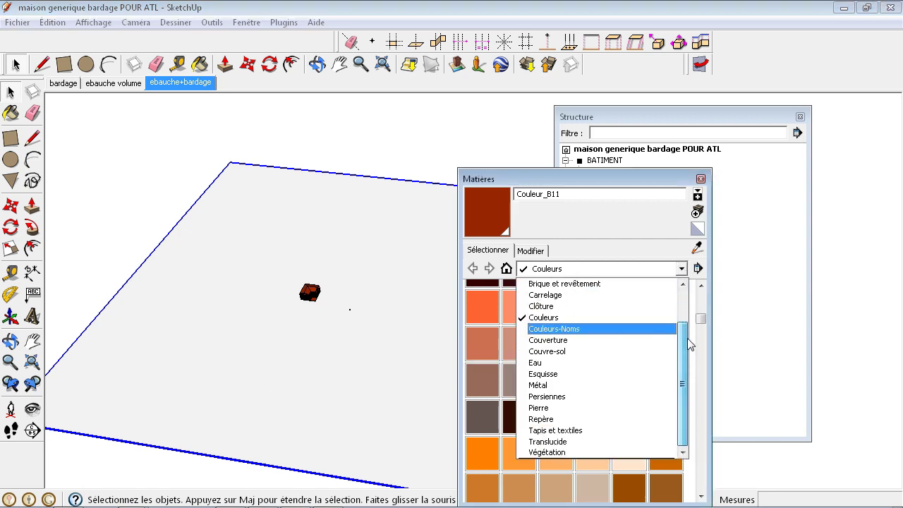
left_click(553, 452)
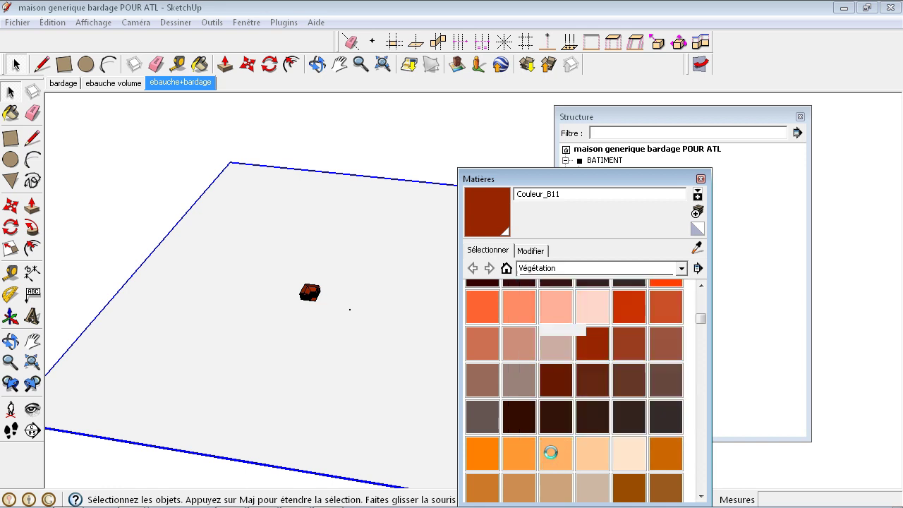
left_click(667, 299)
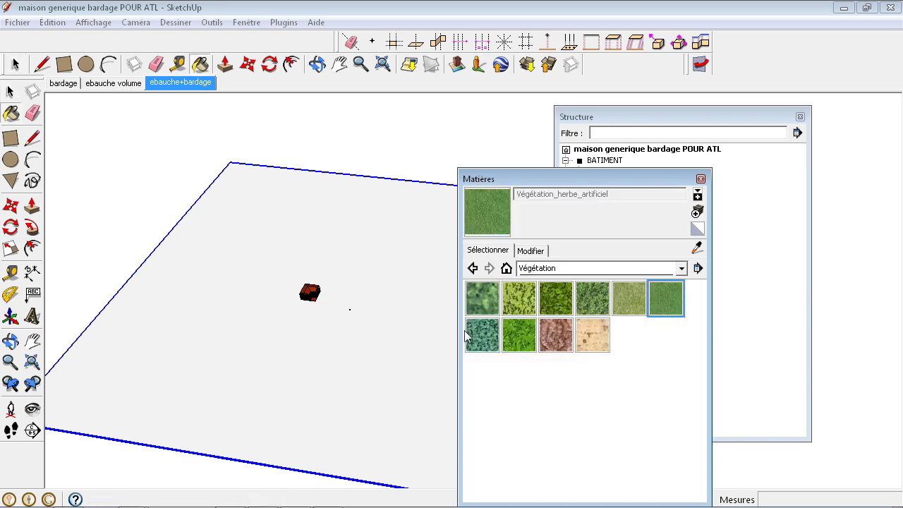
left_click(244, 369)
scroll(318, 304, "up", 2)
scroll(320, 302, "up", 2)
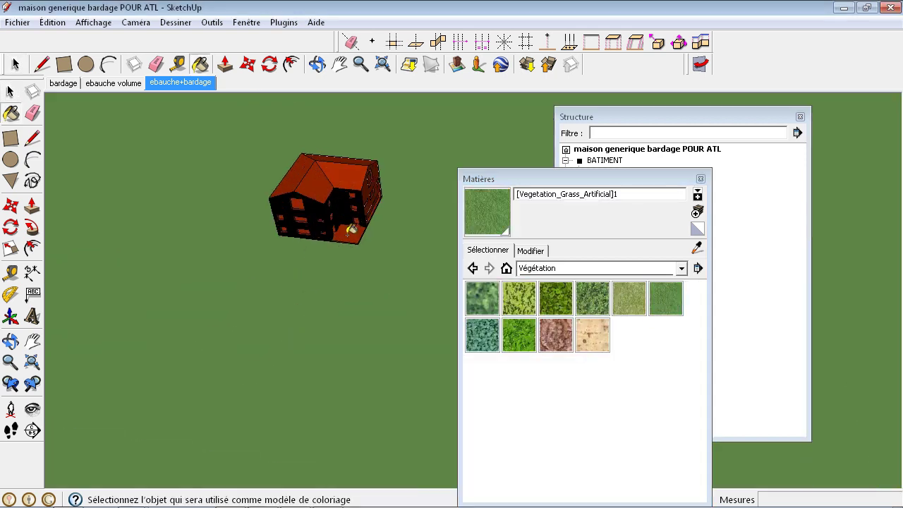
scroll(314, 272, "up", 2)
scroll(297, 282, "up", 2)
scroll(278, 311, "down", 3)
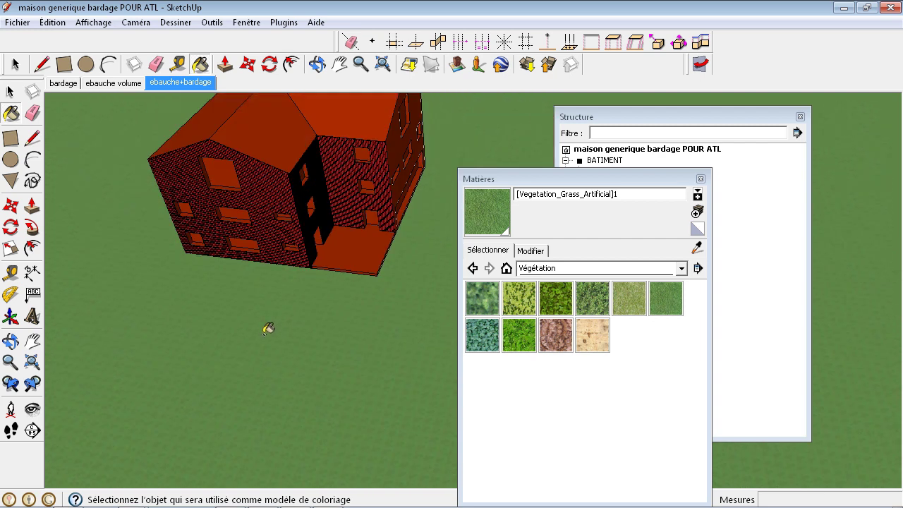
scroll(267, 326, "down", 5)
scroll(251, 247, "up", 1)
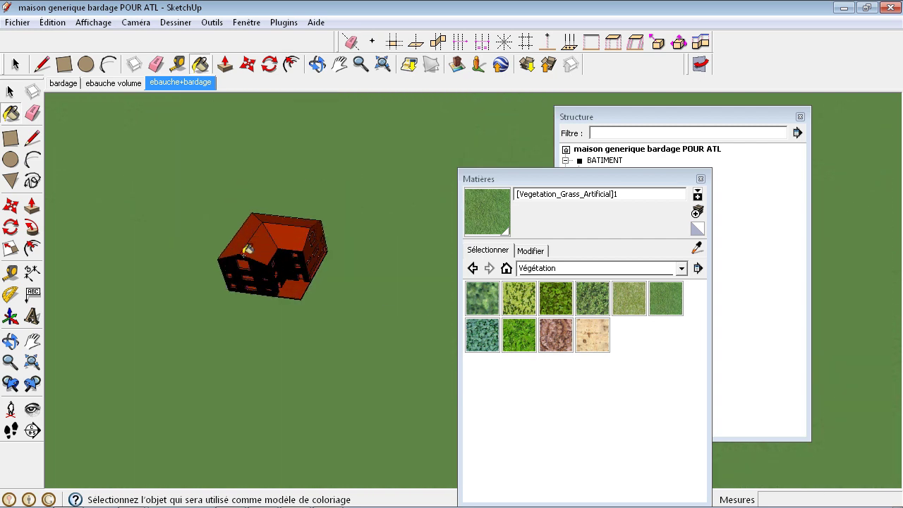
left_click_drag(635, 173, 500, 173)
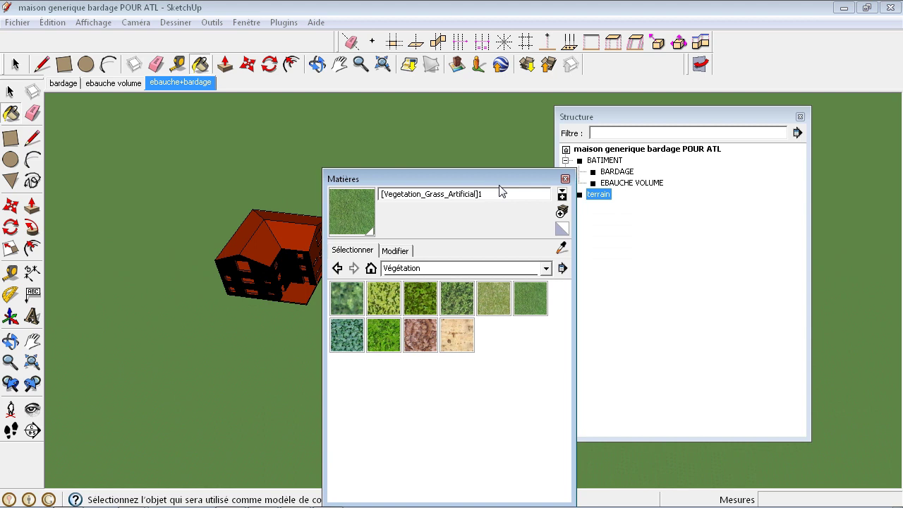
- Lock the terrain group through its Structure context menu (Verrouiller)
left_click(628, 233)
left_click(601, 196)
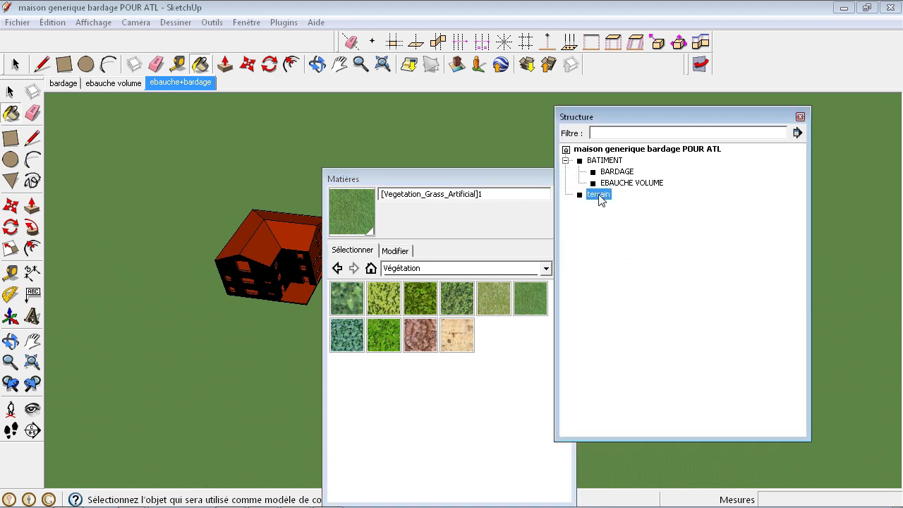
right_click(604, 198)
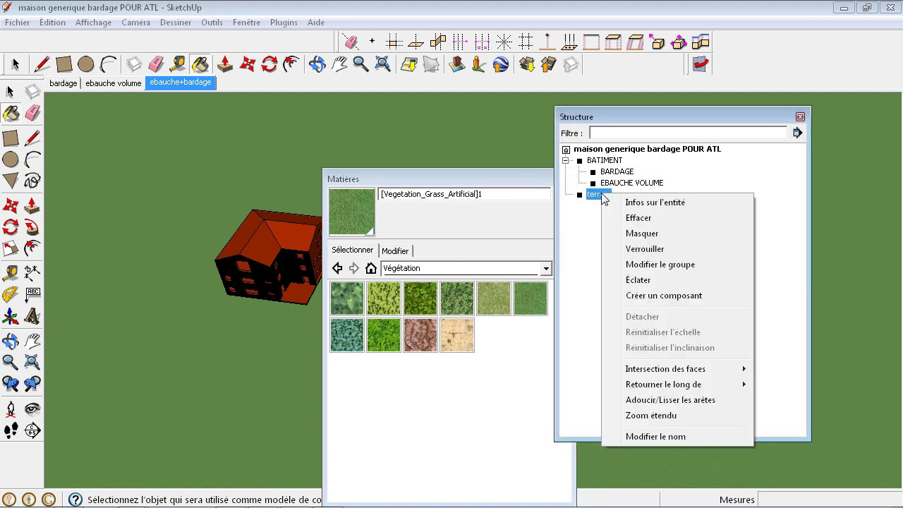
left_click(636, 251)
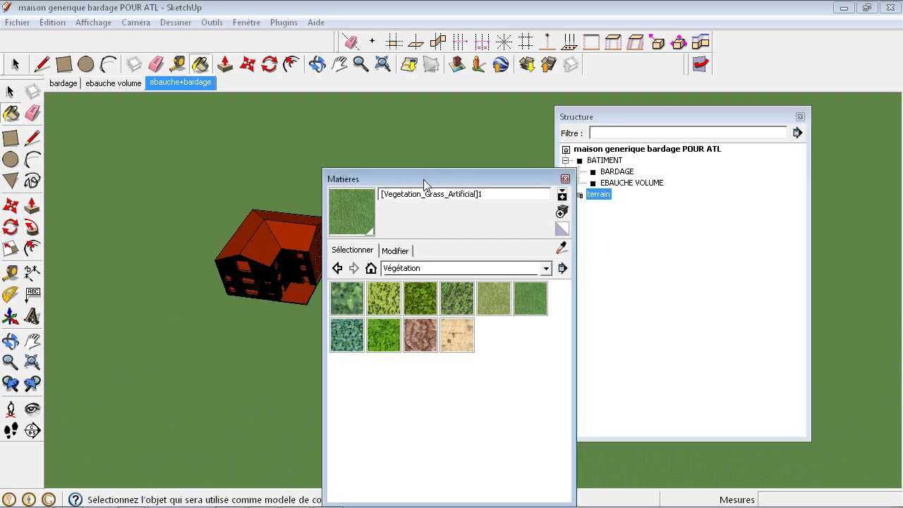
- Move the Matières panel aside and select the house
left_click_drag(424, 180, 590, 180)
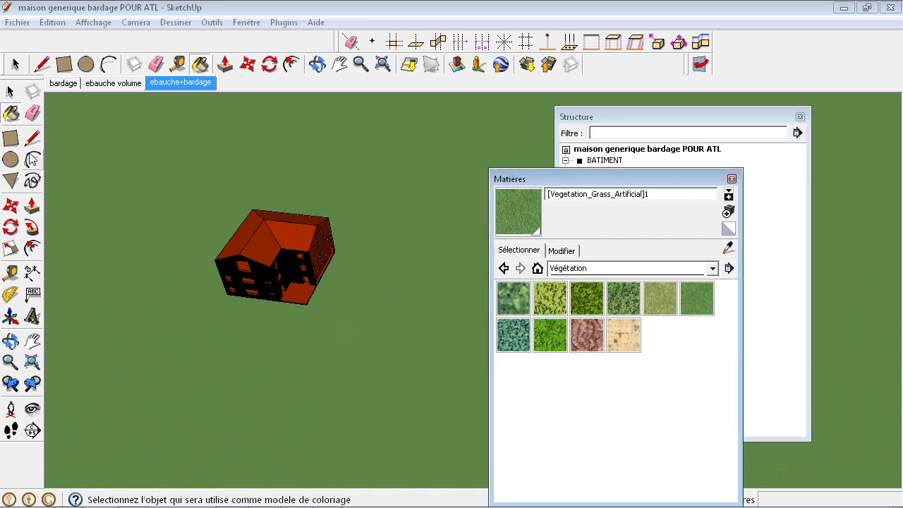
left_click(10, 91)
left_click(263, 263)
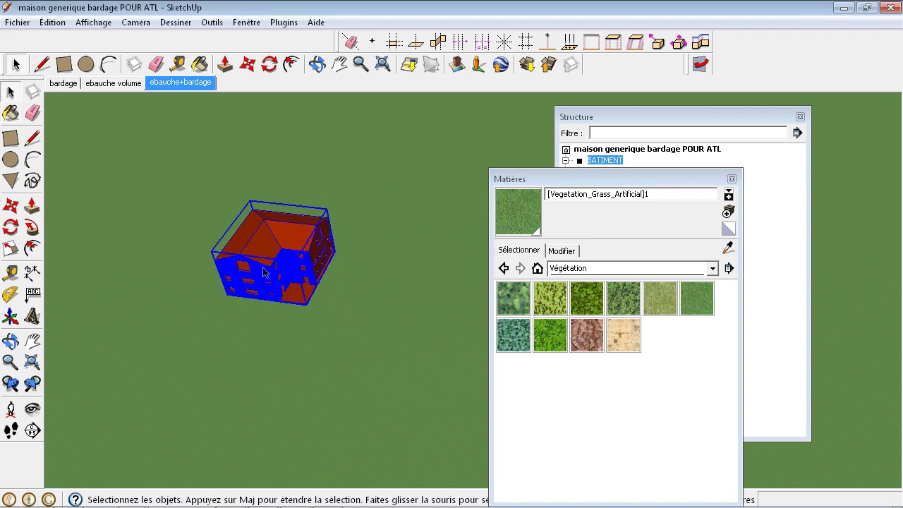
scroll(231, 316, "up", 1)
scroll(227, 303, "up", 1)
- Copy the house with the Move tool and drop the copy beside the original
scroll(223, 298, "up", 2)
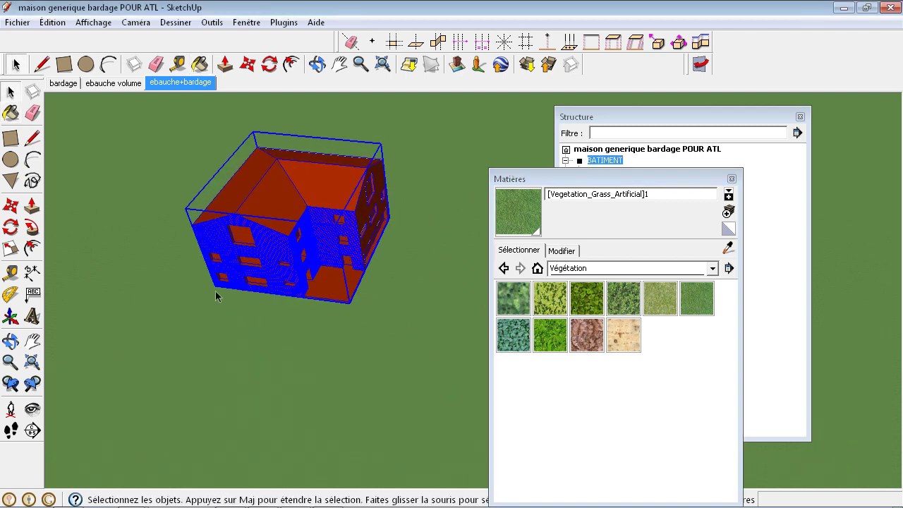
left_click(11, 204)
scroll(118, 273, "up", 1)
scroll(209, 291, "up", 1)
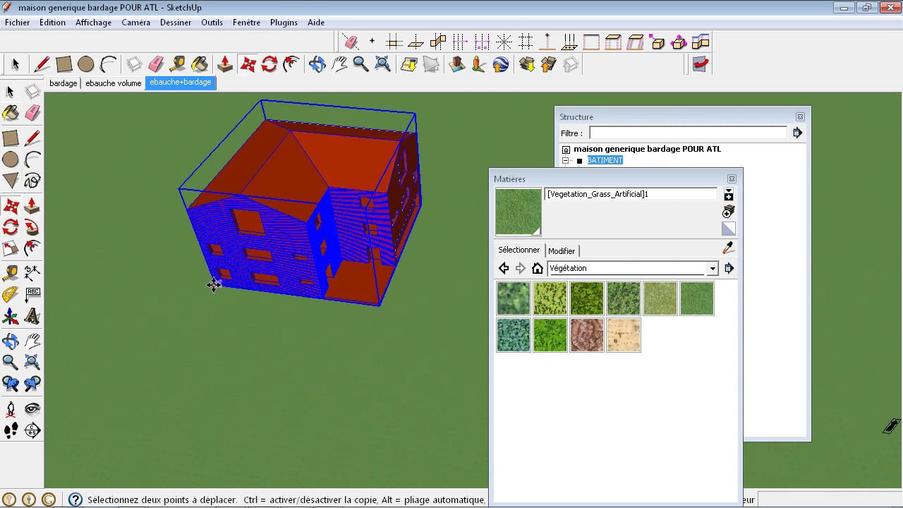
scroll(209, 290, "up", 1)
scroll(212, 288, "up", 1)
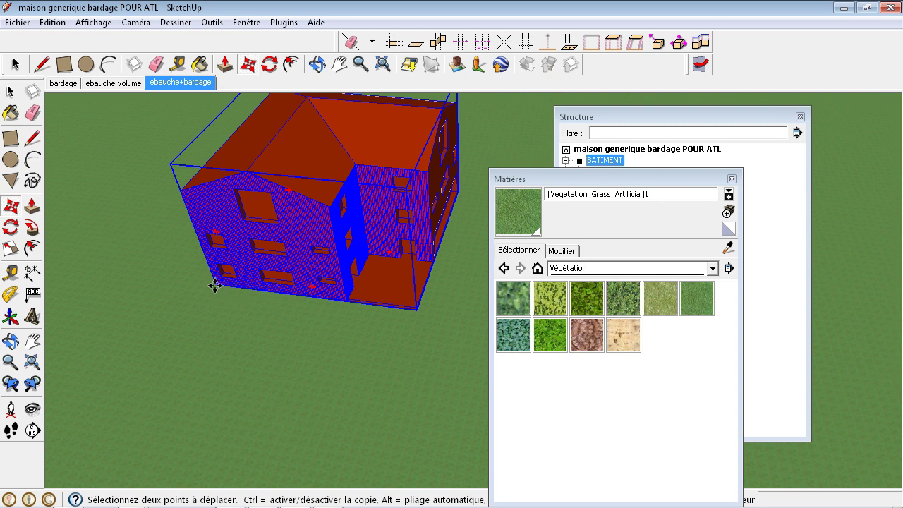
left_click(215, 285, "ctrl")
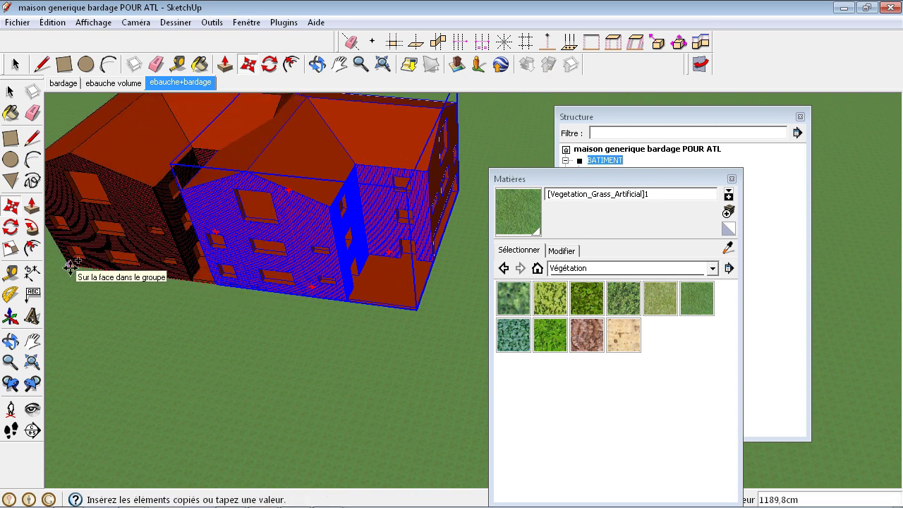
scroll(69, 267, "down", 1)
scroll(69, 265, "down", 1)
scroll(69, 261, "down", 1)
scroll(69, 258, "down", 1)
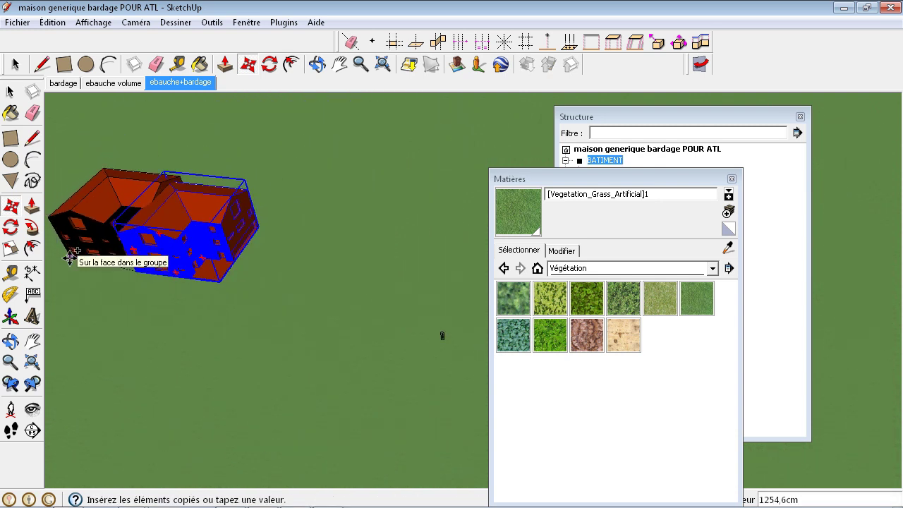
left_click(65, 259)
- Move the copy so its corner snaps onto the original house's corner
mouse_move(65, 258)
middle_mouse_down()
mouse_move(147, 292)
mouse_move(254, 285)
middle_mouse_up()
scroll(106, 341, "up", 1)
scroll(106, 341, "up", 2)
scroll(107, 341, "up", 2)
middle_click_drag(106, 341, 353, 339)
scroll(374, 343, "up", 2)
scroll(368, 340, "up", 2)
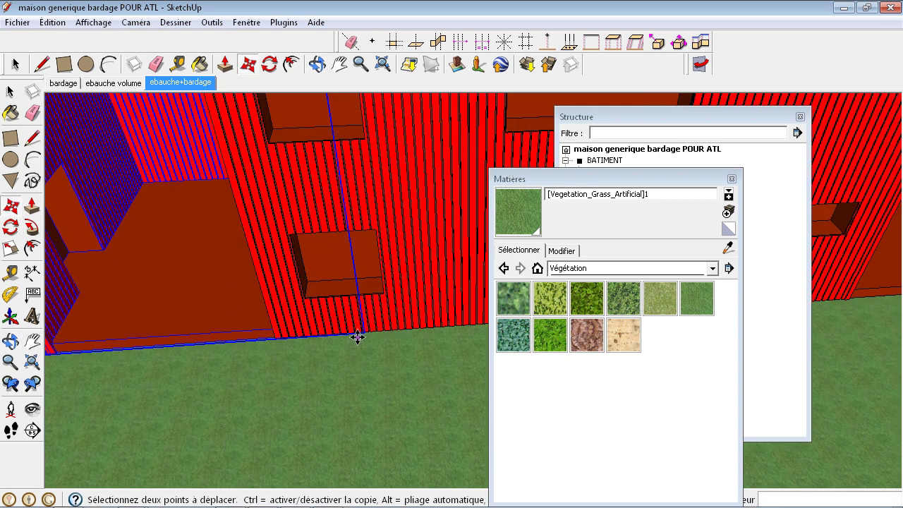
scroll(362, 332, "up", 2)
left_click(365, 331)
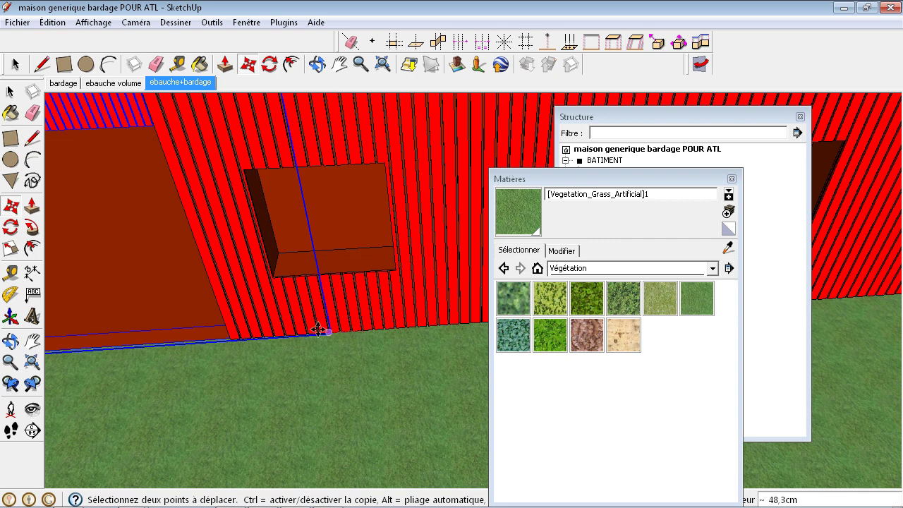
left_click(234, 339)
scroll(167, 419, "down", 2)
scroll(167, 419, "down", 3)
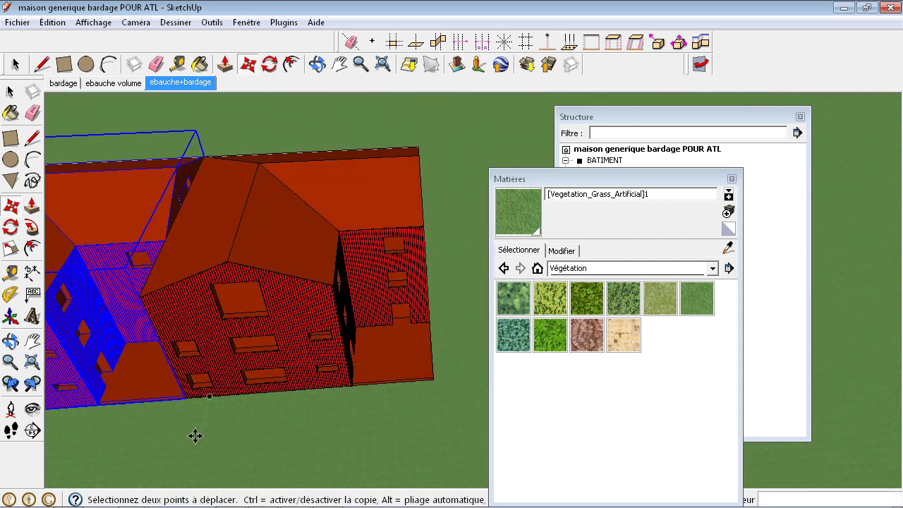
scroll(196, 435, "down", 2)
scroll(188, 300, "up", 3)
scroll(187, 301, "down", 2)
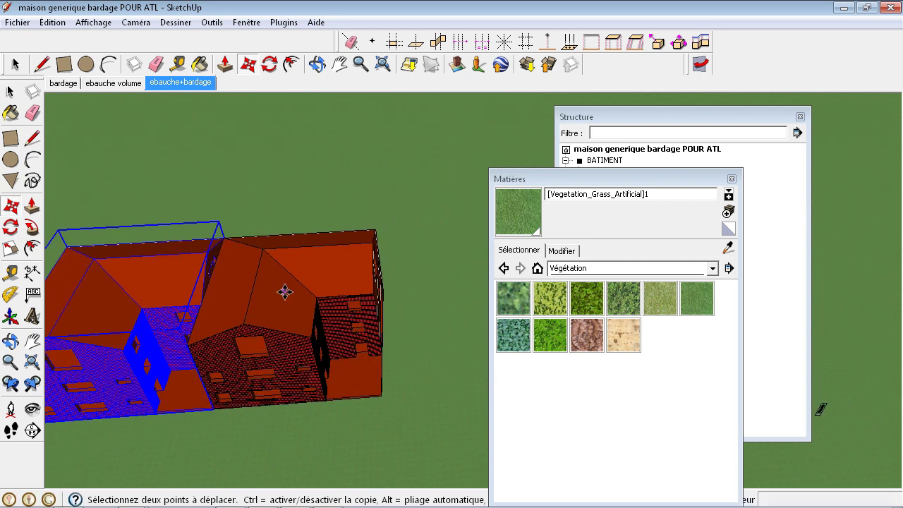
scroll(285, 292, "down", 2)
- Orbit to another angle and reselect the house group
middle_click_drag(180, 273, 221, 338)
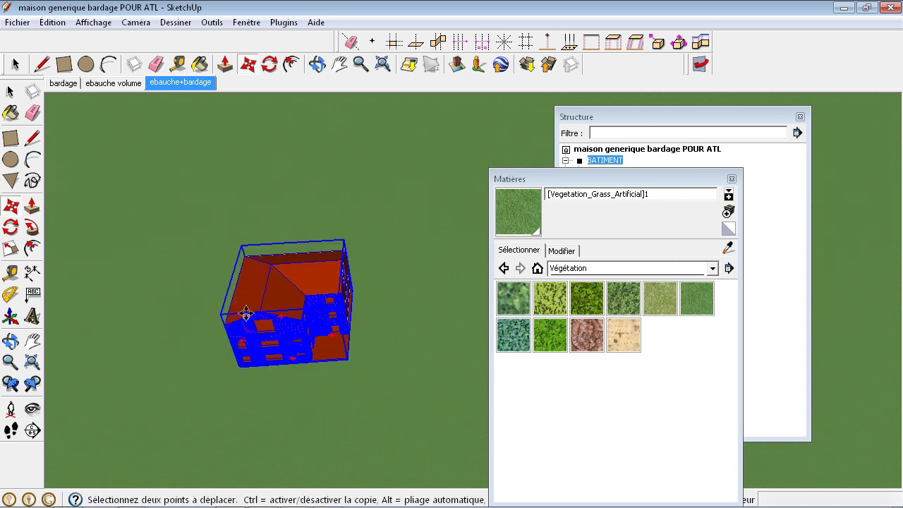
scroll(222, 338, "up", 2)
scroll(307, 283, "down", 2)
left_click(10, 92)
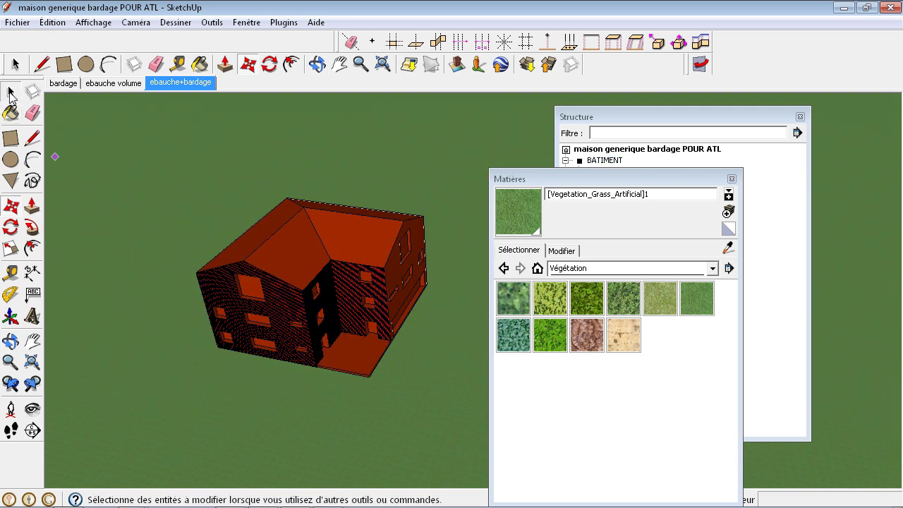
left_click(271, 258)
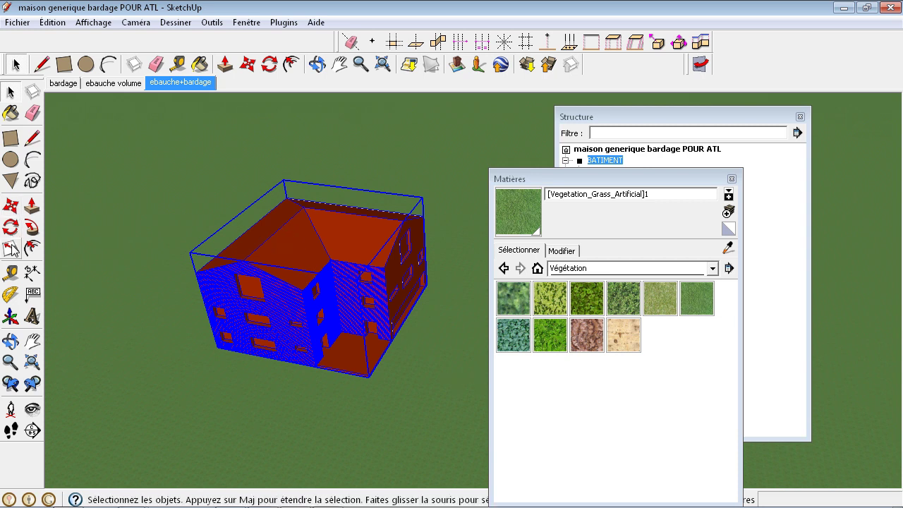
- Ctrl-copy the house from its lower corner onto that same corner at 0 cm, then select Scale
left_click(11, 205)
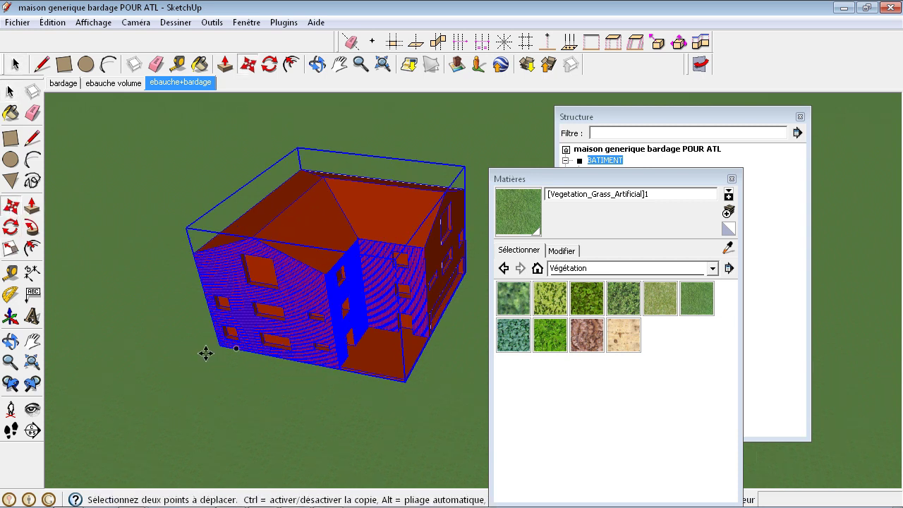
scroll(205, 353, "up", 5)
scroll(226, 346, "up", 3)
scroll(230, 345, "up", 2)
scroll(220, 329, "up", 2)
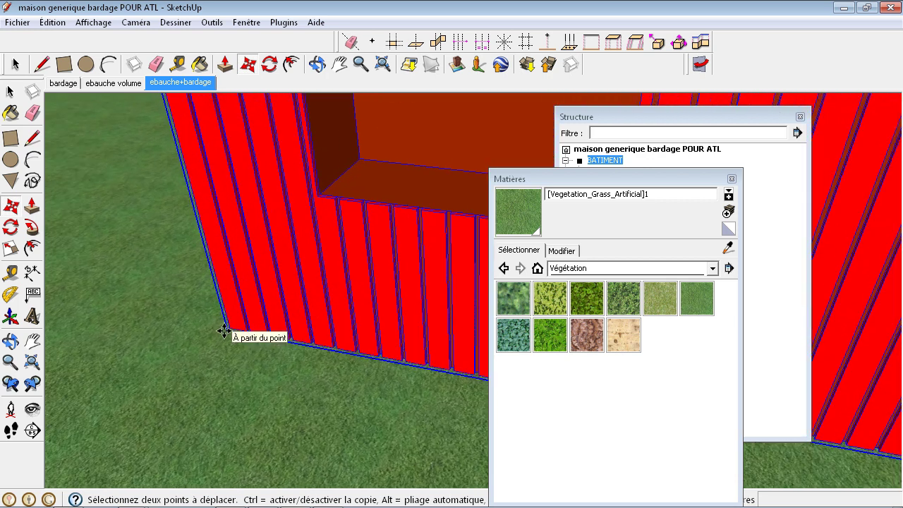
scroll(224, 333, "up", 2)
scroll(233, 330, "up", 2)
scroll(235, 325, "up", 1)
scroll(235, 324, "up", 1)
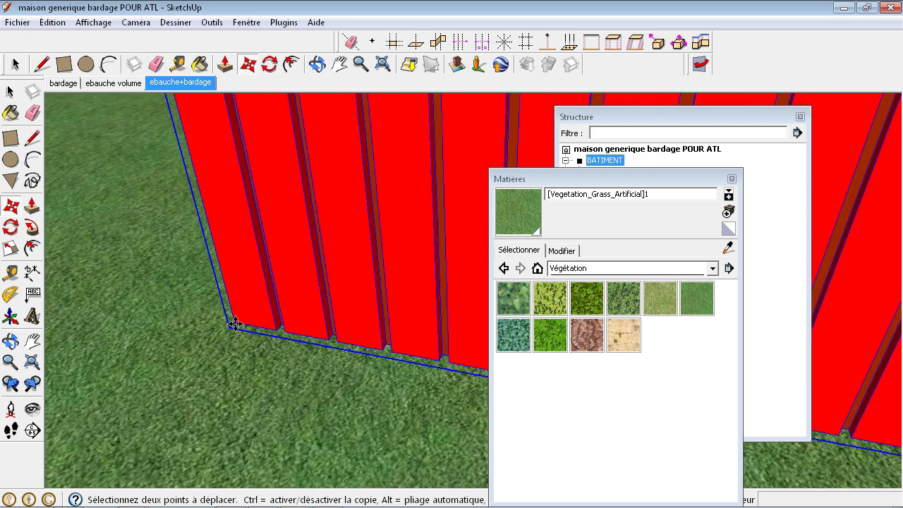
key("ctrl")
left_click(235, 325)
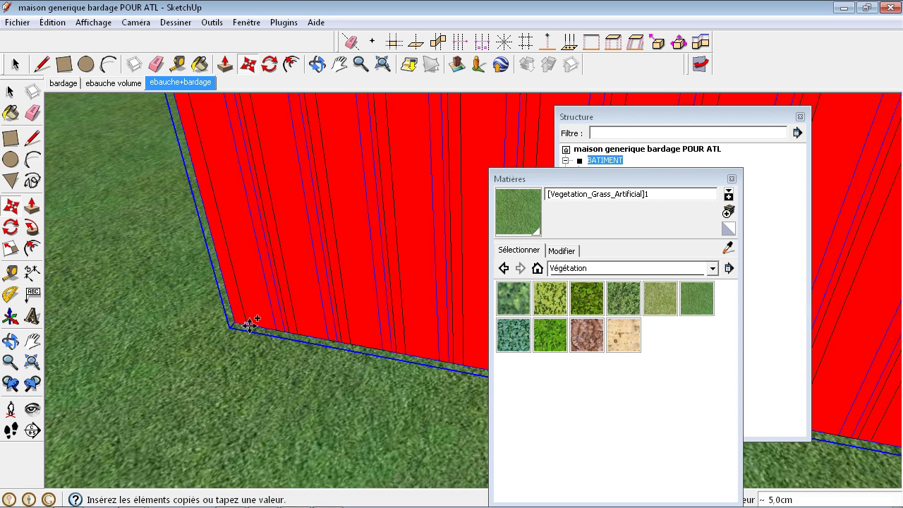
left_click(235, 325)
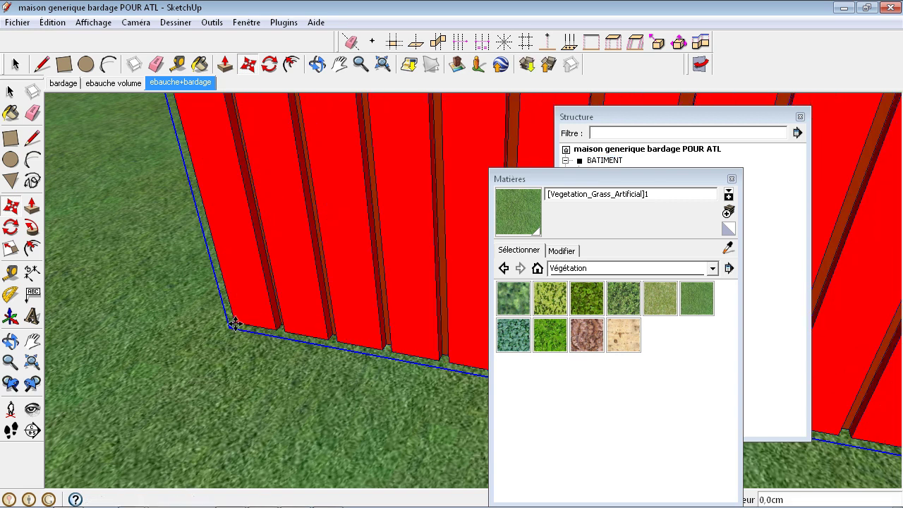
scroll(141, 338, "down", 2)
scroll(105, 323, "down", 1)
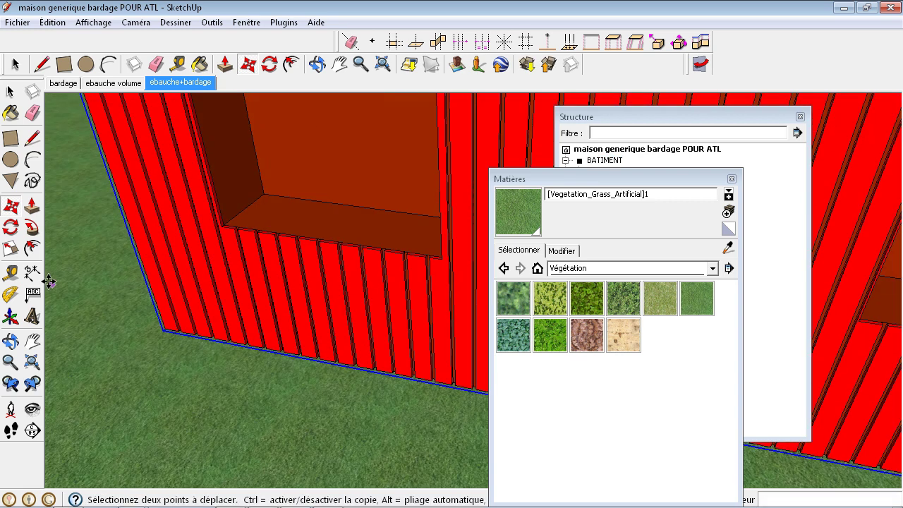
scroll(49, 283, "down", 1)
left_click(11, 249)
scroll(188, 361, "down", 1)
- Scale the wing by -1 along the red axis to mirror it
scroll(188, 361, "down", 2)
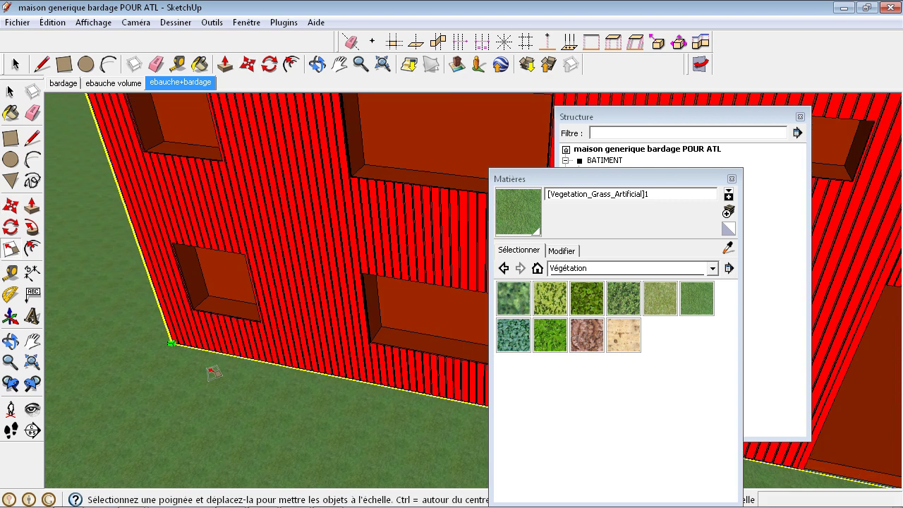
scroll(187, 357, "down", 2)
mouse_move(187, 353)
middle_mouse_down()
mouse_move(309, 385)
mouse_move(424, 373)
mouse_move(258, 346)
mouse_move(245, 374)
middle_mouse_up()
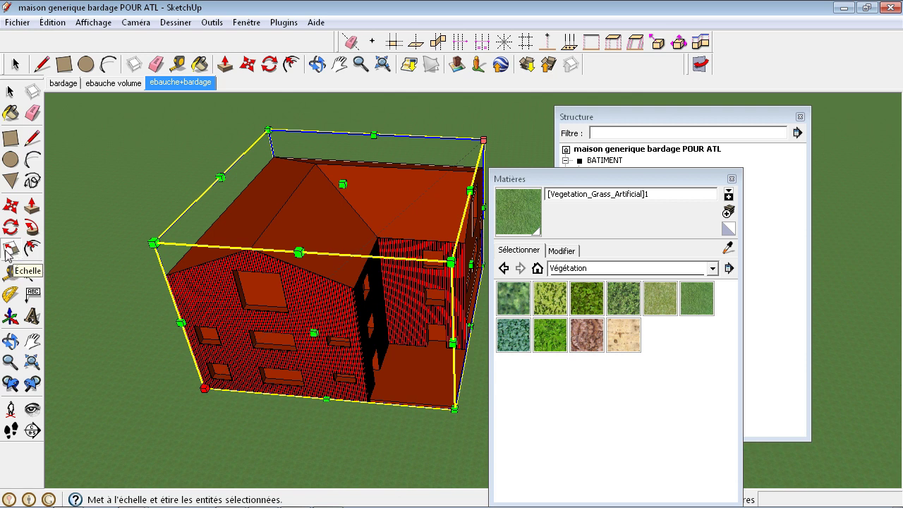
scroll(140, 282, "down", 2)
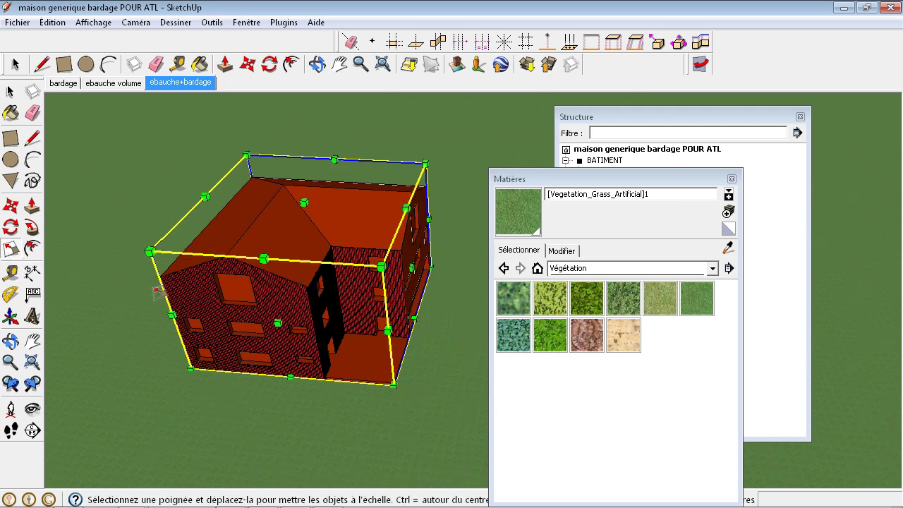
scroll(144, 316, "down", 2)
mouse_move(177, 325)
middle_mouse_down()
mouse_move(281, 343)
mouse_move(238, 379)
middle_mouse_up()
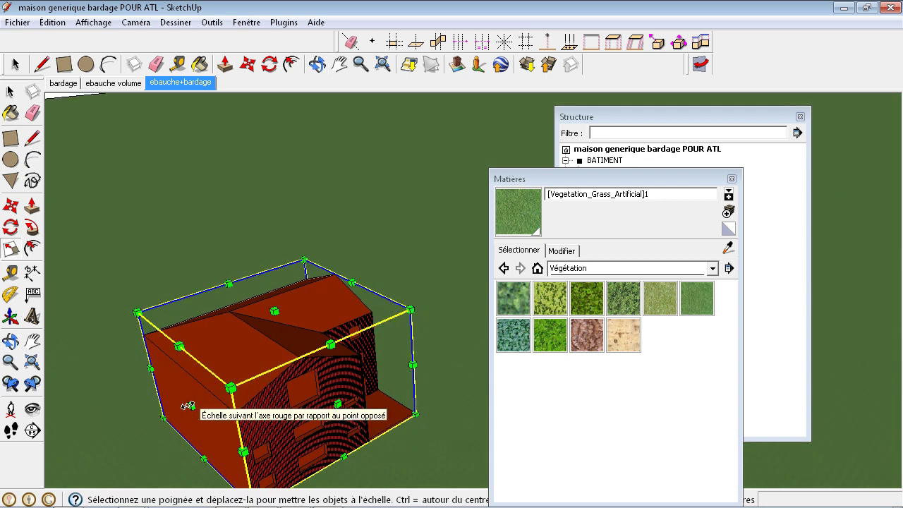
left_click(188, 406)
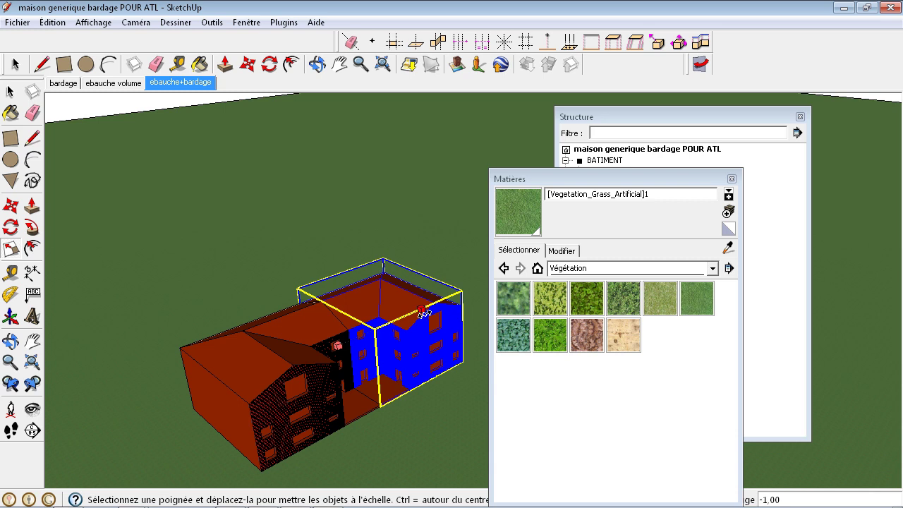
type("-1")
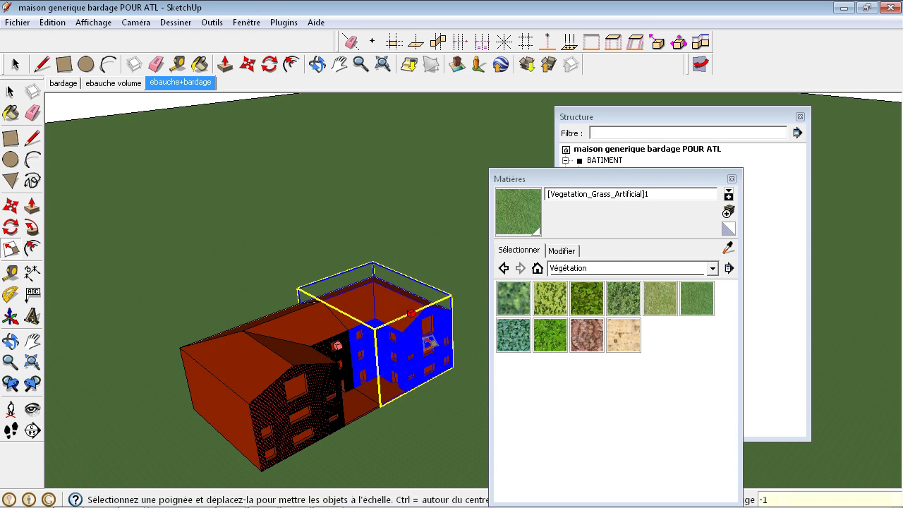
key("Return")
- Orbit around the mirrored building and shift the Matières panel slightly left
scroll(401, 378, "down", 3)
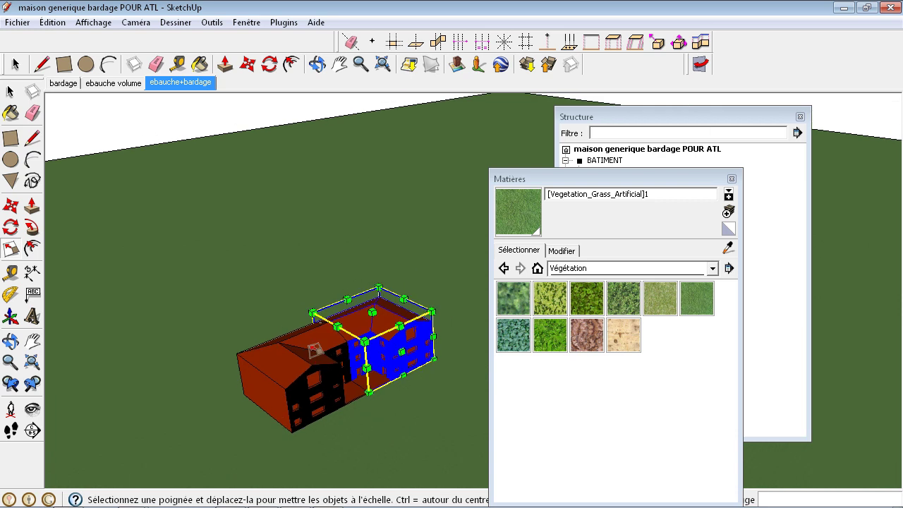
scroll(402, 371, "down", 2)
mouse_move(375, 390)
middle_mouse_down()
mouse_move(124, 415)
mouse_move(429, 366)
middle_mouse_up()
scroll(429, 366, "up", 2)
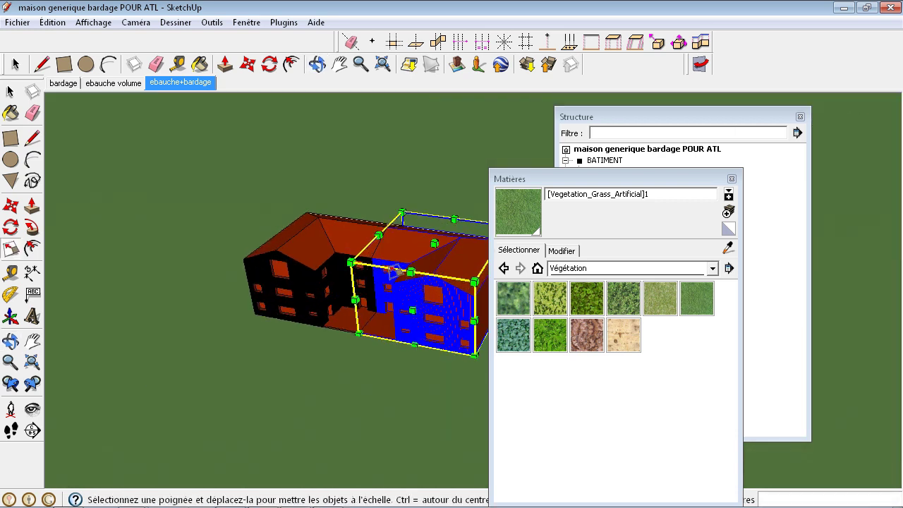
scroll(429, 366, "down", 2)
scroll(281, 324, "up", 1)
scroll(286, 329, "up", 1)
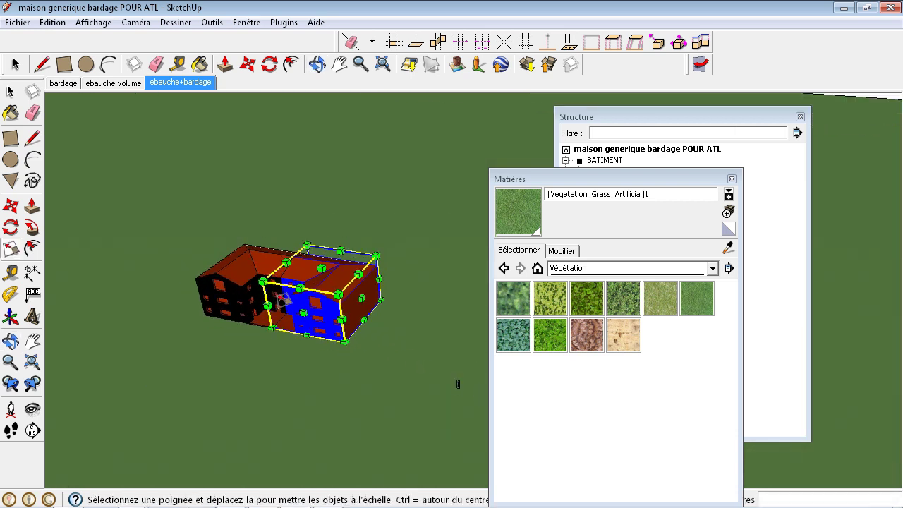
scroll(296, 333, "up", 1)
scroll(310, 341, "up", 2)
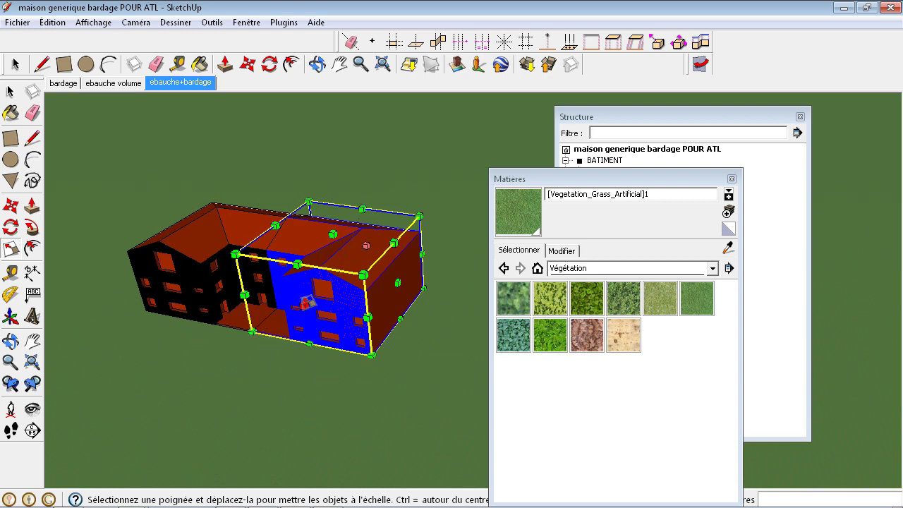
mouse_move(704, 180)
left_mouse_down()
mouse_move(671, 180)
mouse_move(683, 180)
left_mouse_up()
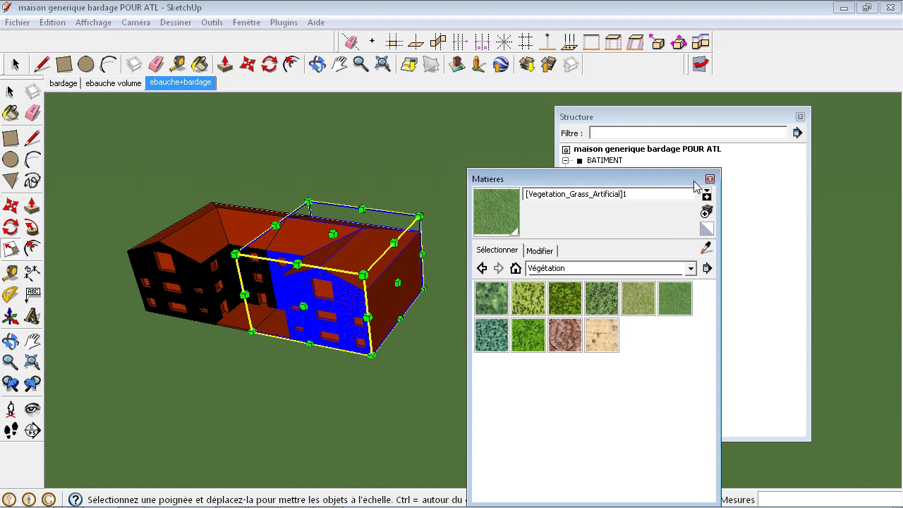
- Close the Matières and Structure panels and open the Composants window
left_click(711, 180)
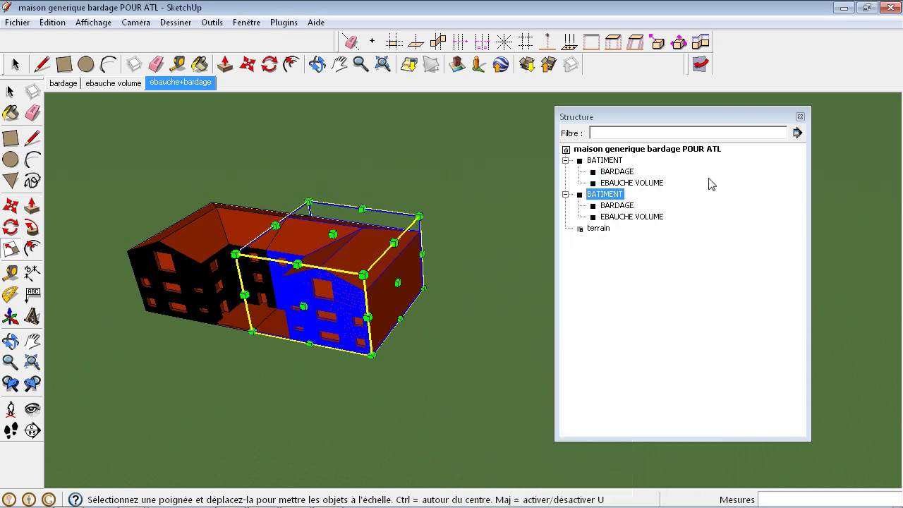
left_click(800, 118)
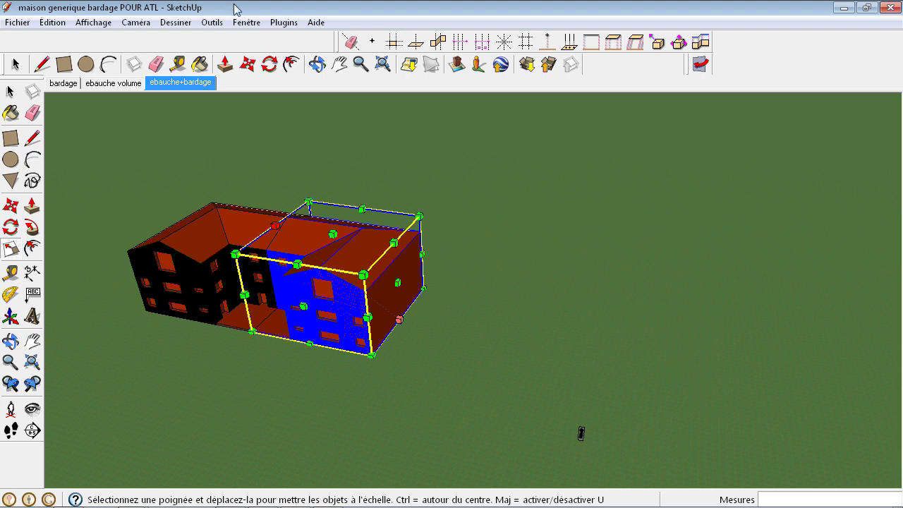
left_click(246, 22)
left_click(261, 94)
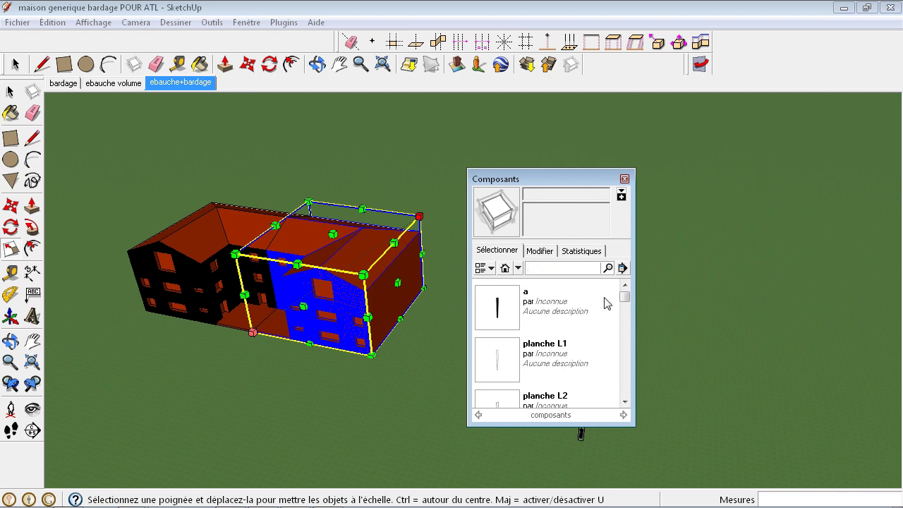
left_click_drag(623, 298, 625, 297)
- After a failed Architecture paysagère load, switch to the Échantillon de composants collection
left_click(518, 269)
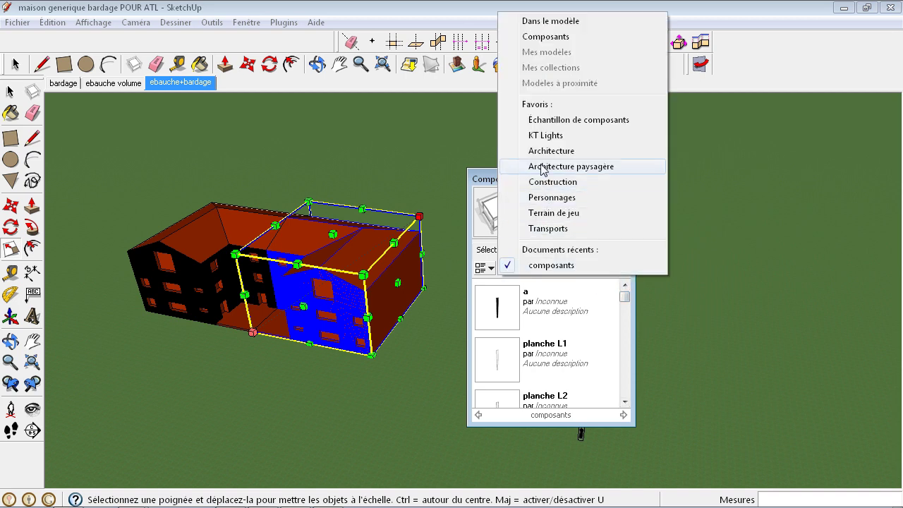
left_click(554, 197)
left_click(676, 336)
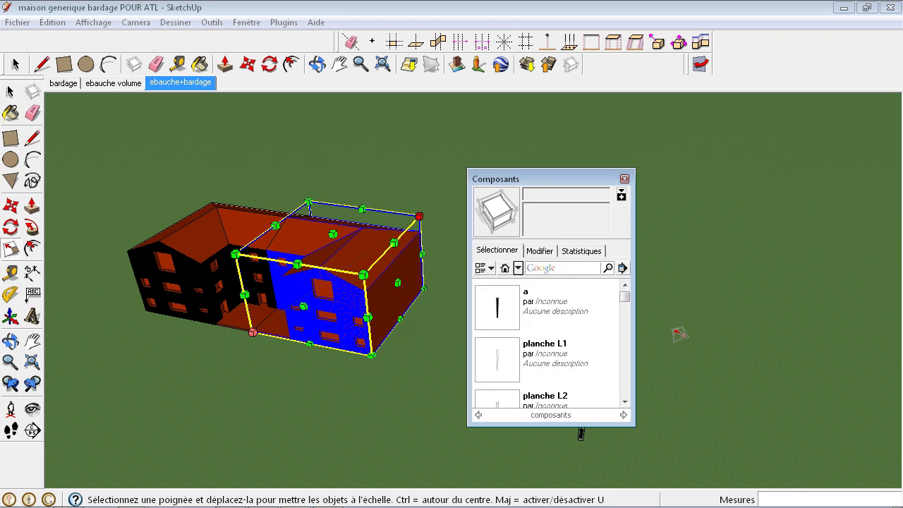
left_click(511, 268)
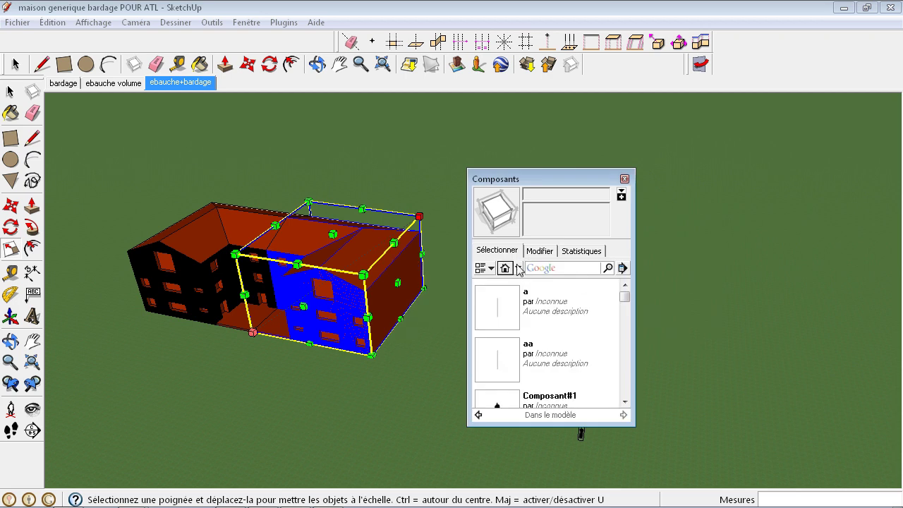
left_click(519, 268)
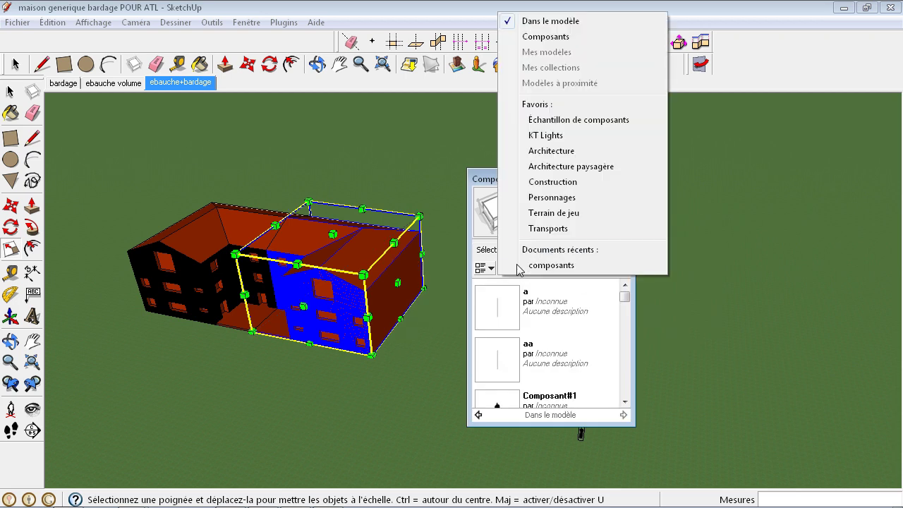
left_click(555, 120)
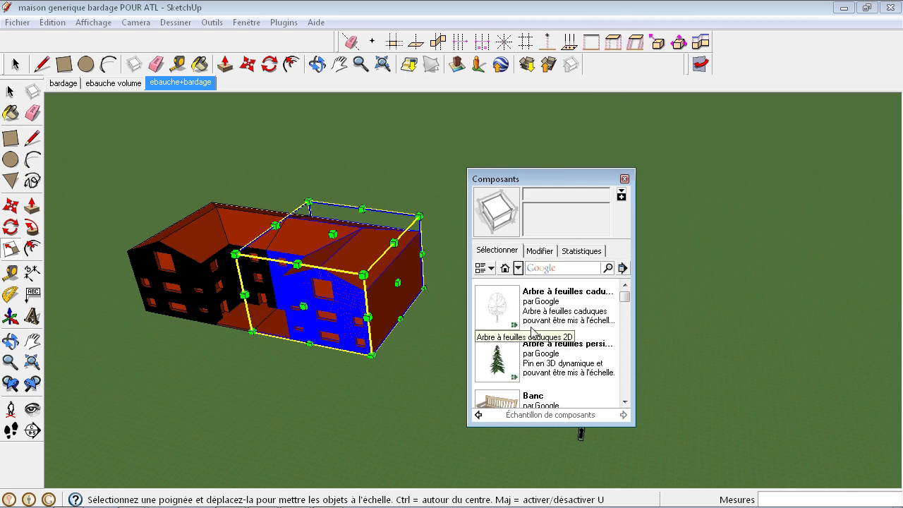
left_click_drag(623, 300, 620, 372)
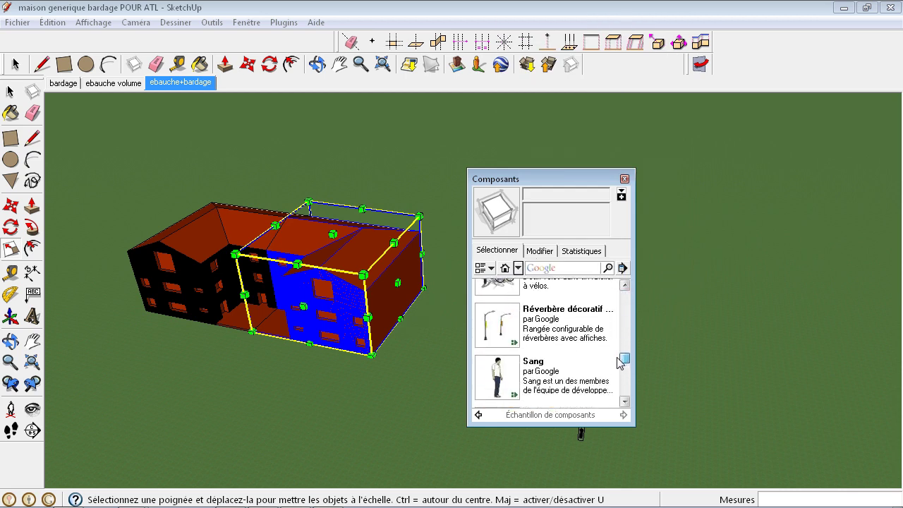
- Place a walking man silhouette and a walking woman silhouette in the courtyard
left_click(515, 332)
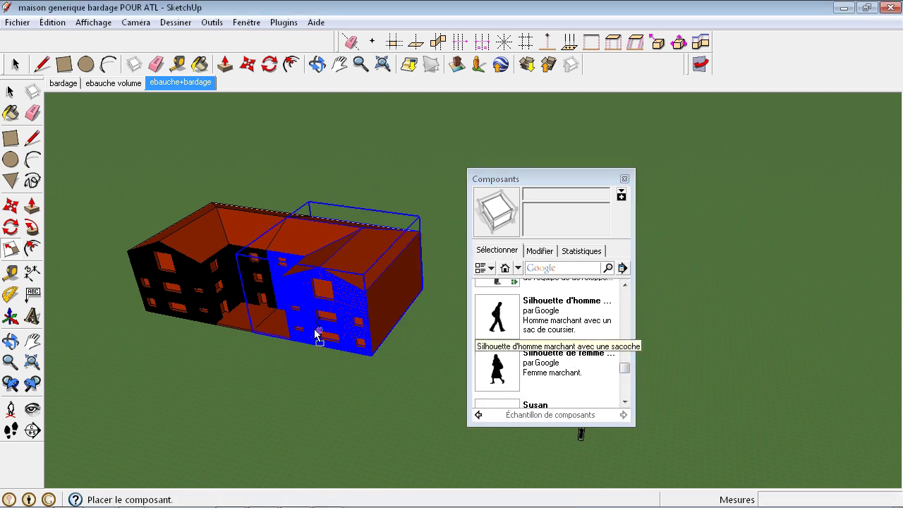
left_click(240, 324)
left_click(498, 374)
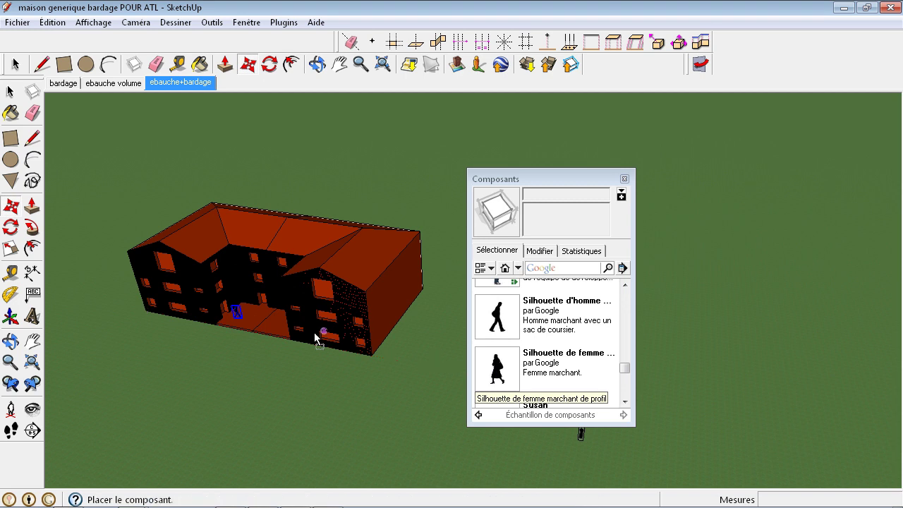
left_click(272, 325)
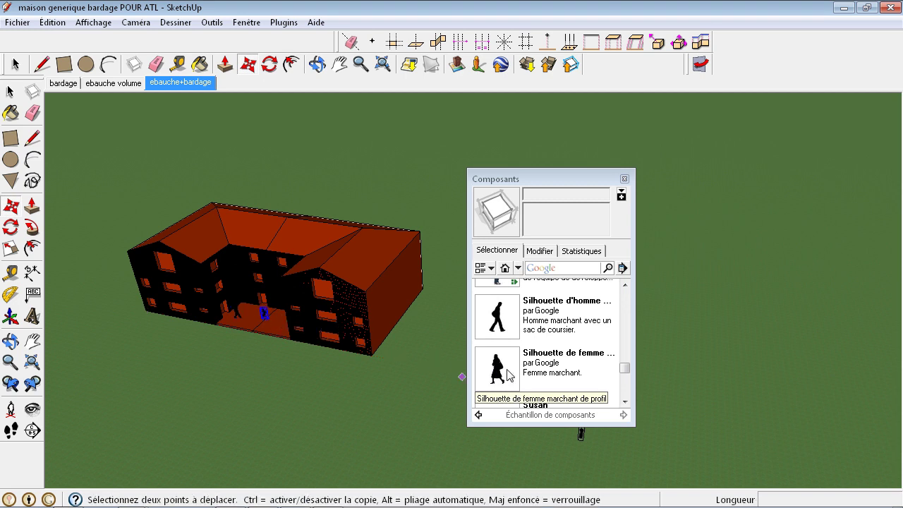
- Place another man and woman silhouette on the grass in front of the house
left_click(494, 318)
left_click(197, 340)
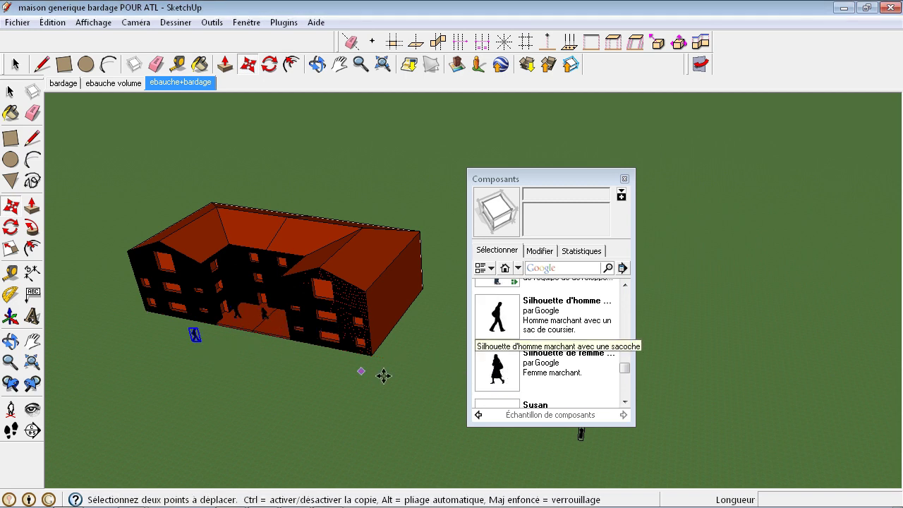
left_click(497, 371)
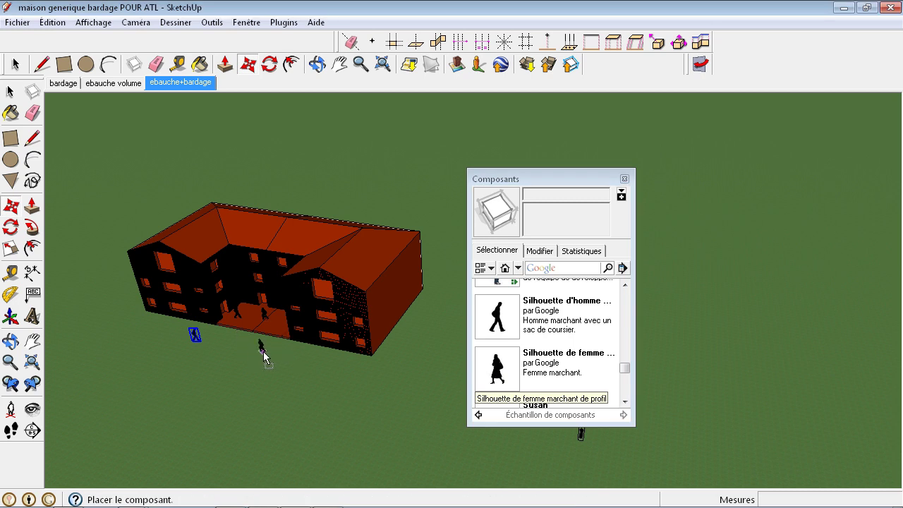
left_click(262, 350)
scroll(432, 318, "down", 2)
mouse_move(298, 262)
middle_mouse_down()
mouse_move(240, 391)
mouse_move(176, 420)
middle_mouse_up()
left_click_drag(564, 177, 682, 183)
mouse_move(243, 228)
middle_mouse_down()
mouse_move(359, 233)
mouse_move(343, 222)
middle_mouse_up()
scroll(276, 242, "up", 3)
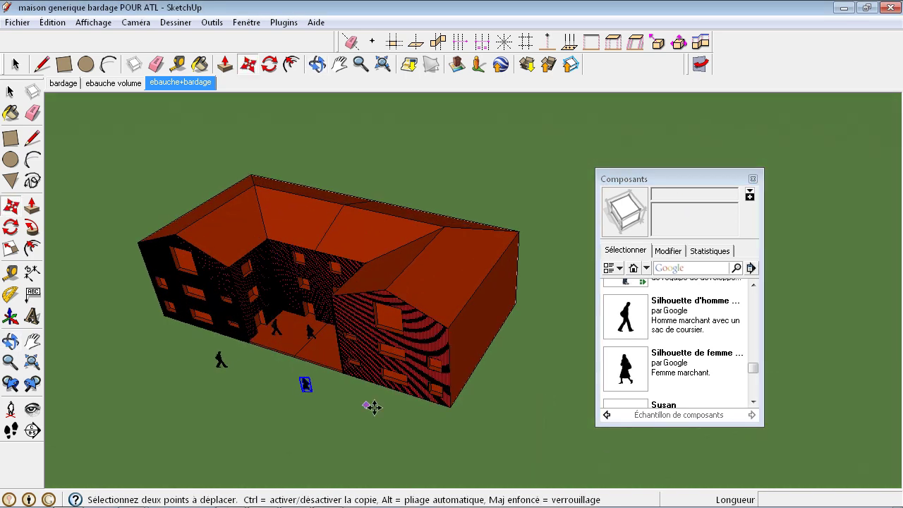
mouse_move(437, 321)
middle_mouse_down()
mouse_move(413, 327)
mouse_move(153, 149)
middle_mouse_up()
key("space")
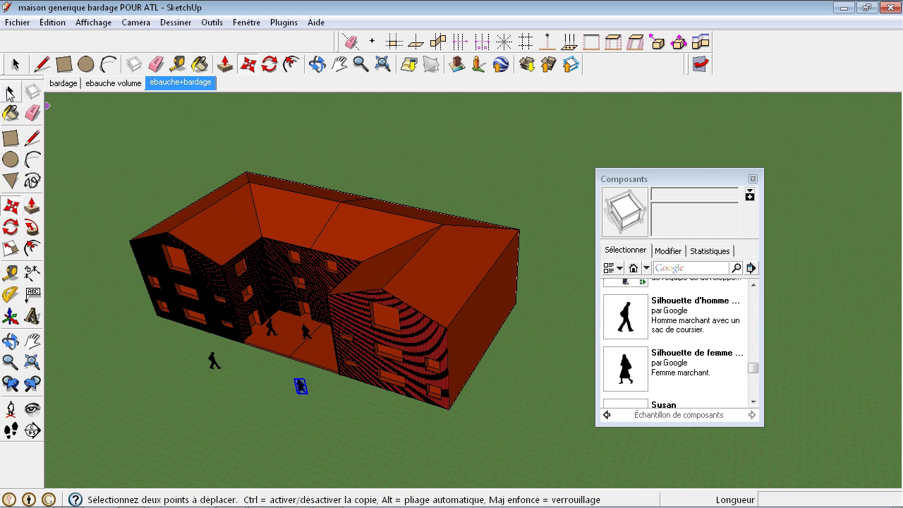
- Enter the left building group and select all its connected geometry
left_click(438, 282)
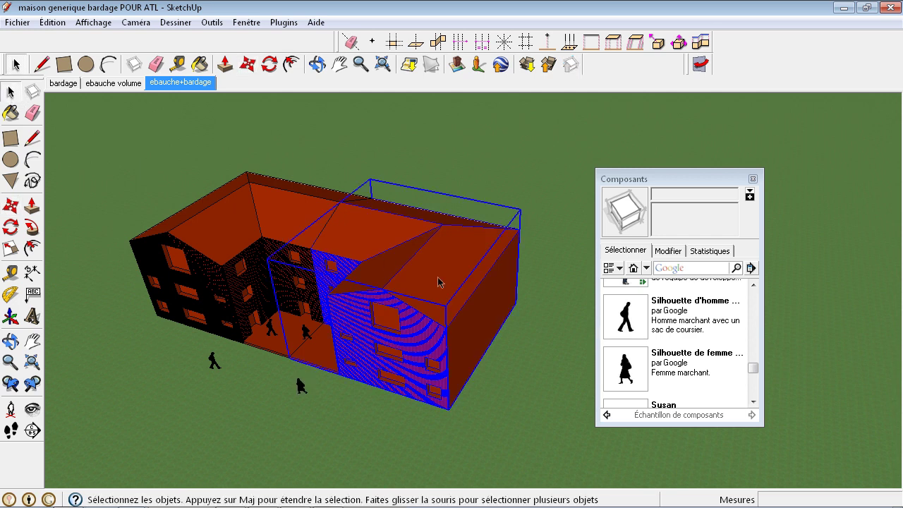
scroll(227, 232, "up", 2)
scroll(234, 317, "up", 1)
scroll(239, 305, "up", 2)
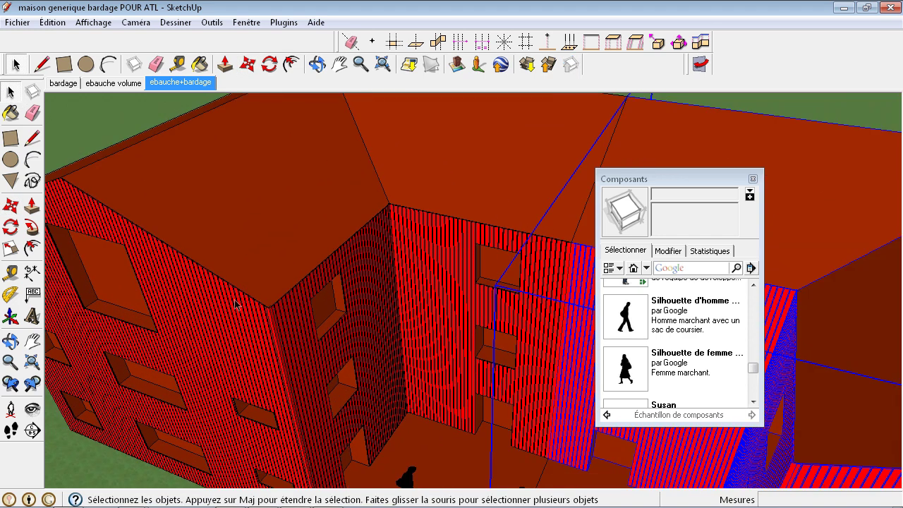
scroll(250, 242, "up", 2)
double_click(257, 231)
triple_click(260, 228)
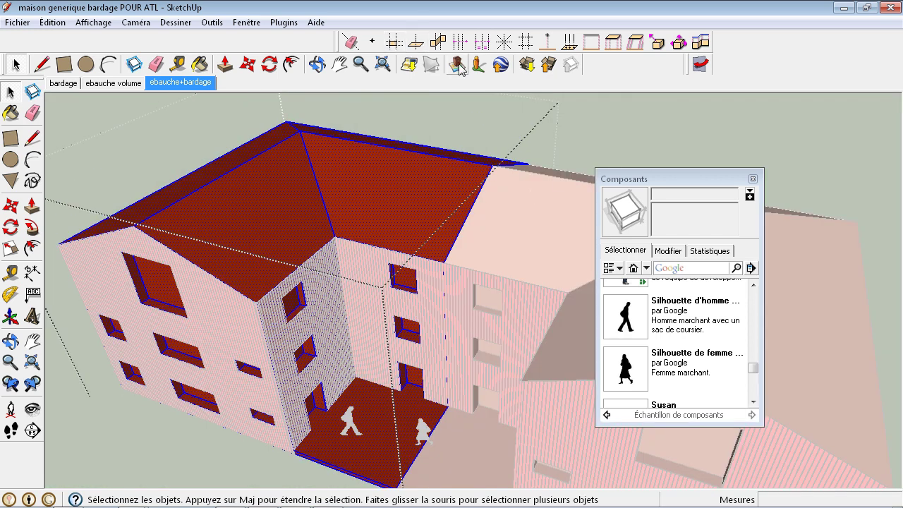
- Paint the left wing's roof with the near-black Couleur_008 from the Couleurs materials category
left_click(286, 27)
mouse_move(247, 23)
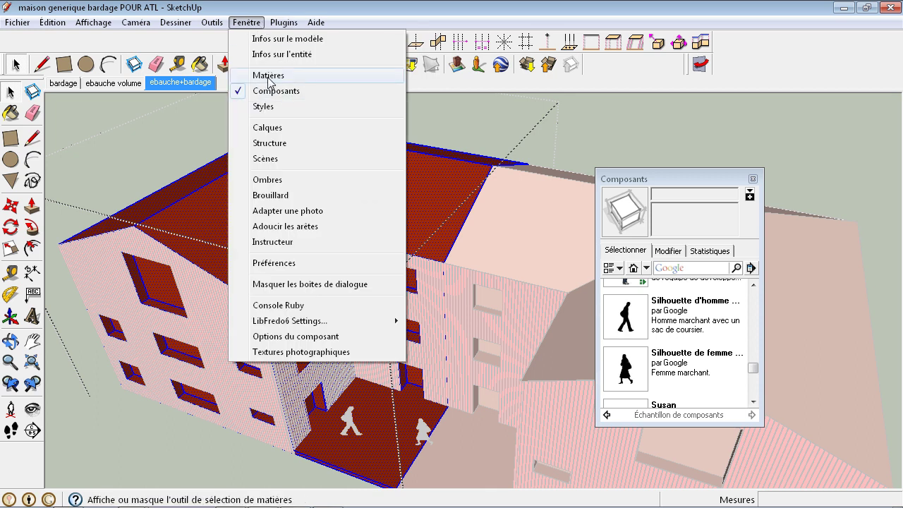
left_click(261, 76)
left_click(690, 274)
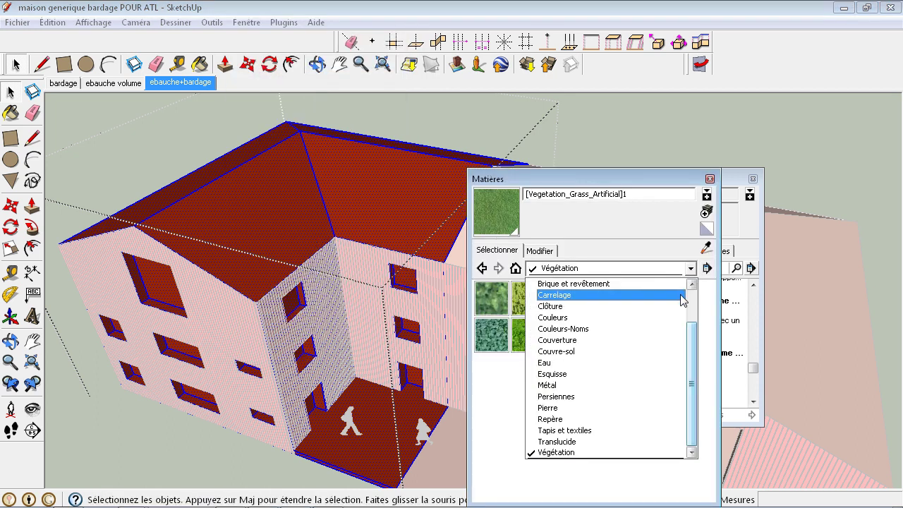
left_click_drag(690, 363, 694, 323)
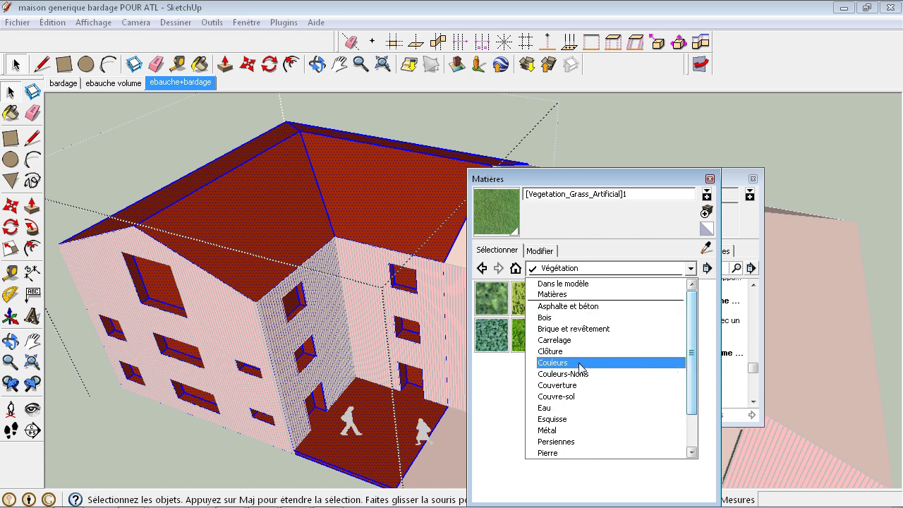
left_click(635, 363)
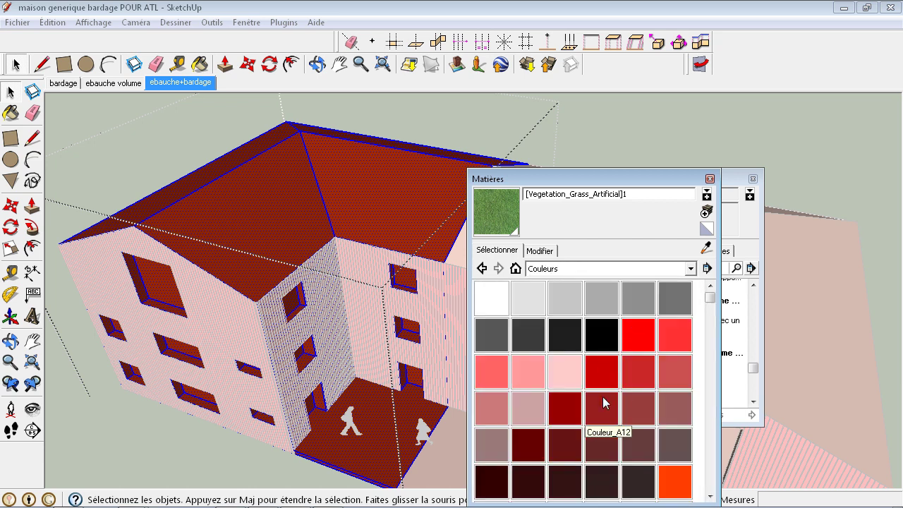
left_click(573, 340)
left_click(282, 184)
scroll(209, 177, "down", 2)
scroll(173, 187, "down", 2)
left_click(10, 92)
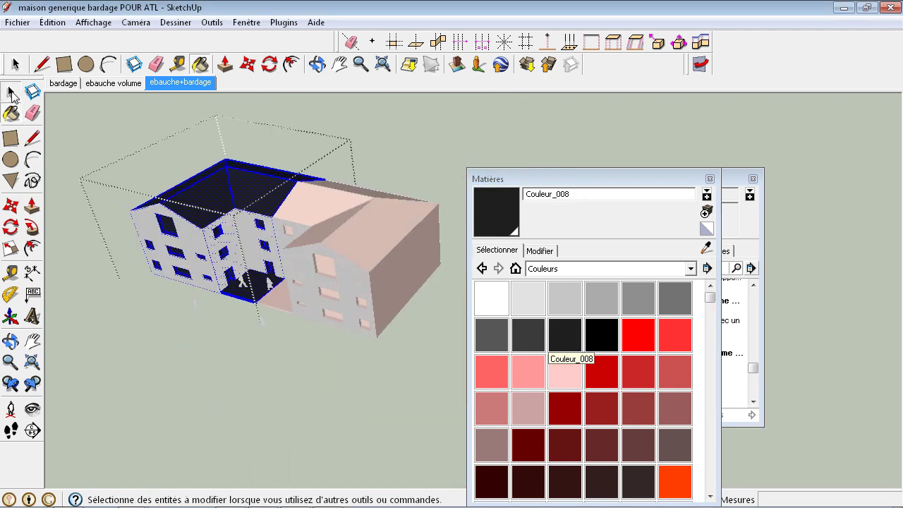
- Select all faces of the right building group, paint them Couleur_008, and exit the group
double_click(361, 241)
triple_click(377, 235)
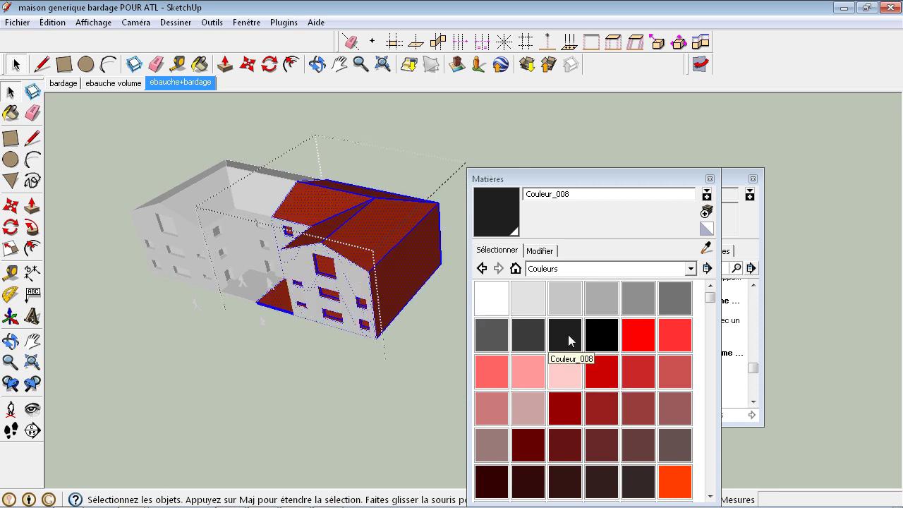
left_click(568, 335)
left_click(379, 237)
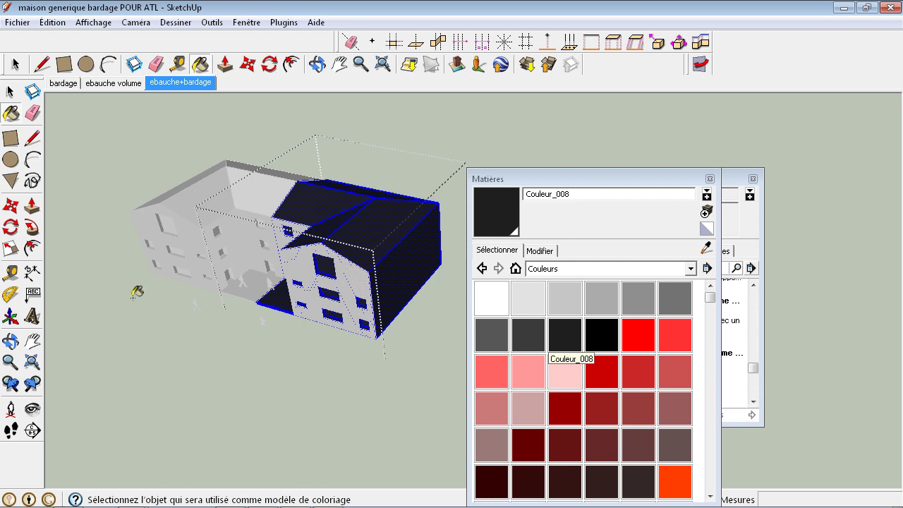
left_click(10, 91)
left_click(176, 346)
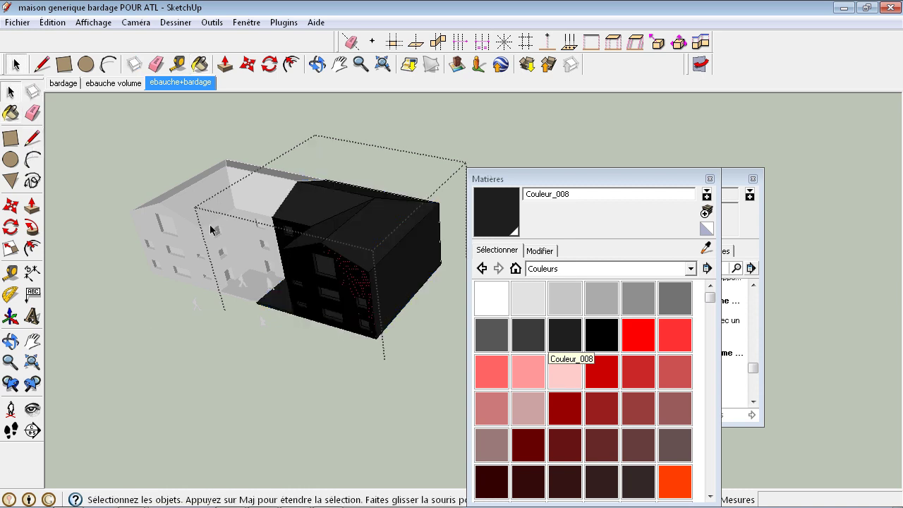
left_click(190, 324)
mouse_move(199, 319)
middle_mouse_down()
mouse_move(263, 302)
mouse_move(299, 318)
middle_mouse_up()
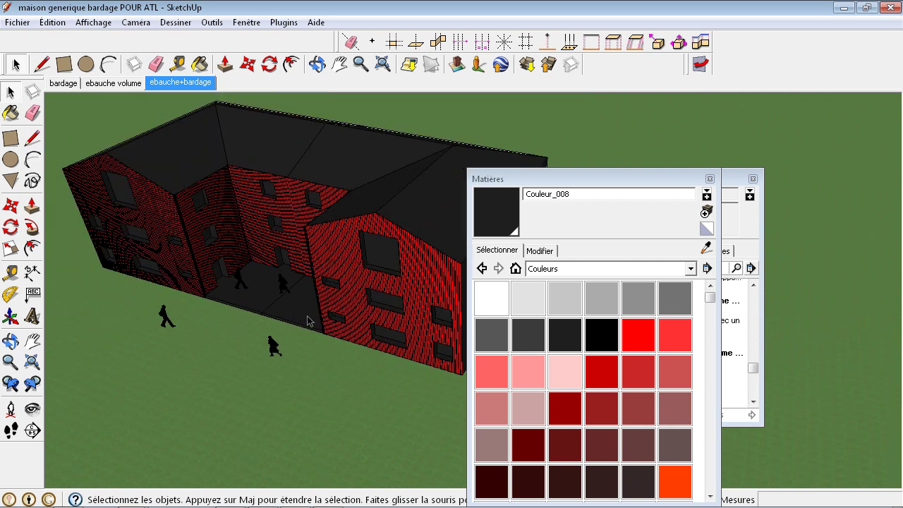
- Close the Matières and Composants panels and frame the red-clad house in view
left_click(710, 179)
left_click(751, 180)
mouse_move(281, 247)
middle_mouse_down()
mouse_move(286, 303)
mouse_move(242, 272)
mouse_move(383, 236)
mouse_move(487, 223)
mouse_move(448, 240)
mouse_move(296, 252)
mouse_move(268, 240)
mouse_move(239, 260)
middle_mouse_up()
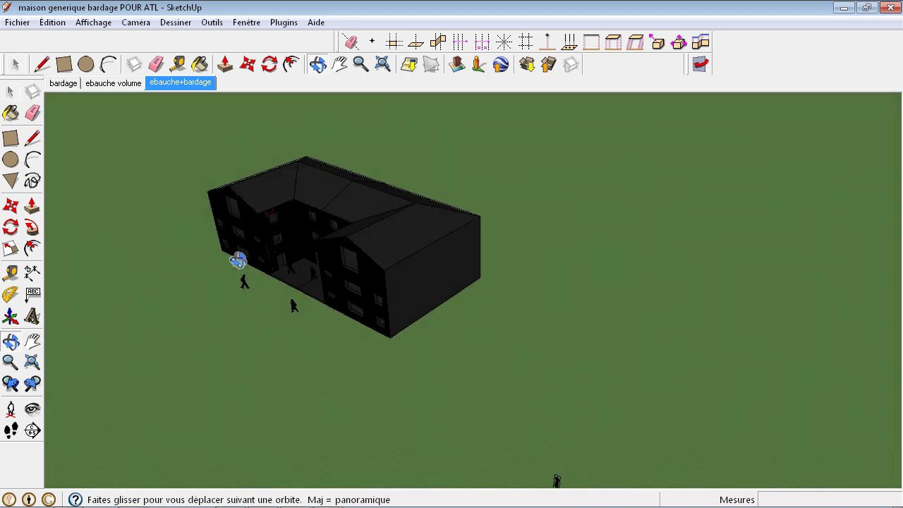
scroll(297, 141, "up", 2)
scroll(286, 195, "up", 3)
scroll(289, 247, "down", 2)
scroll(294, 304, "down", 2)
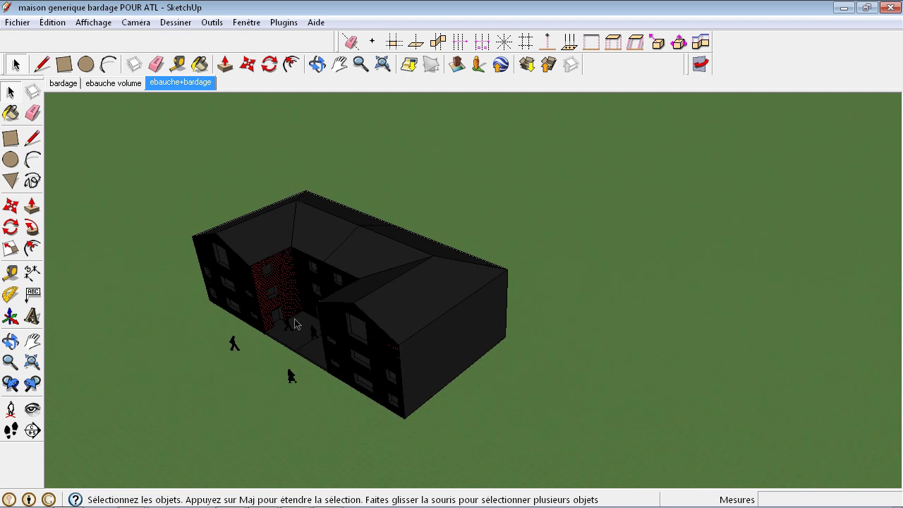
scroll(294, 311, "up", 2)
mouse_move(313, 274)
middle_mouse_down()
mouse_move(329, 369)
mouse_move(336, 335)
middle_mouse_up()
mouse_move(305, 303)
middle_mouse_down()
mouse_move(317, 316)
mouse_move(310, 322)
middle_mouse_up()
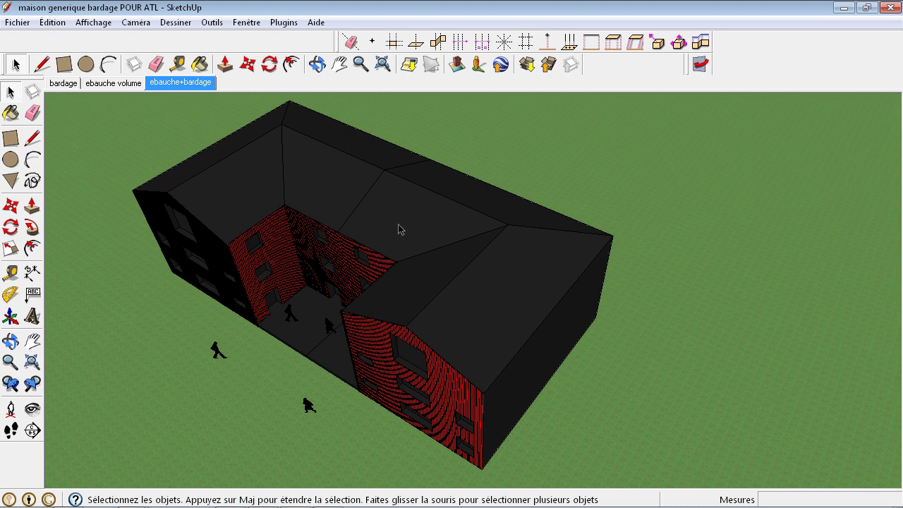
- Add Scène 4 from the current view using the Scènes panel
left_click(251, 28)
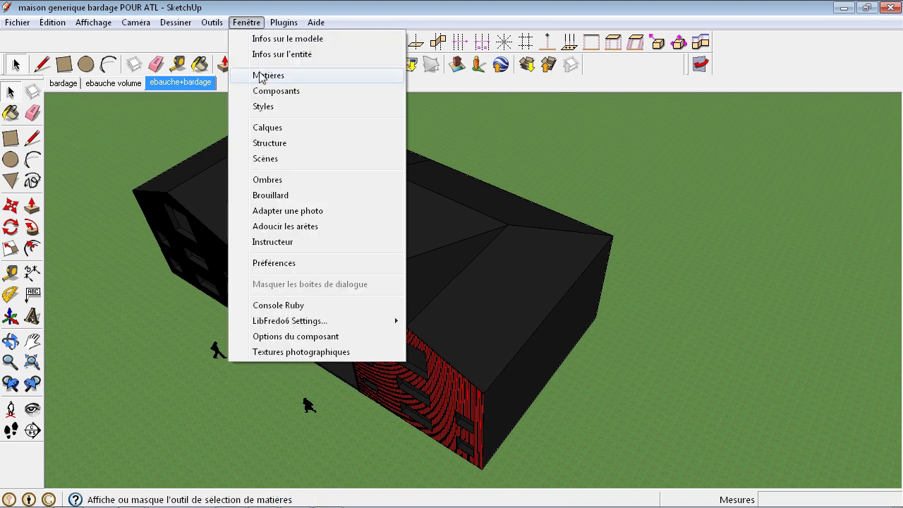
left_click(265, 159)
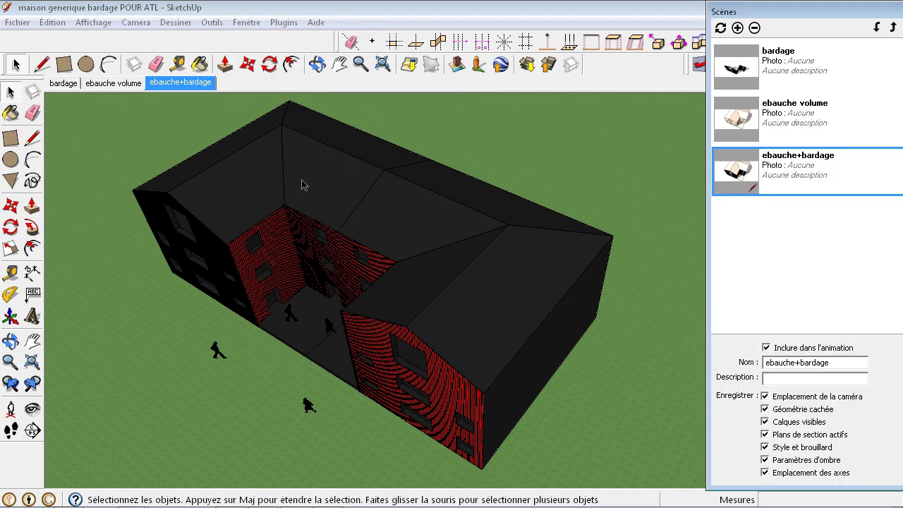
left_click_drag(734, 27, 691, 27)
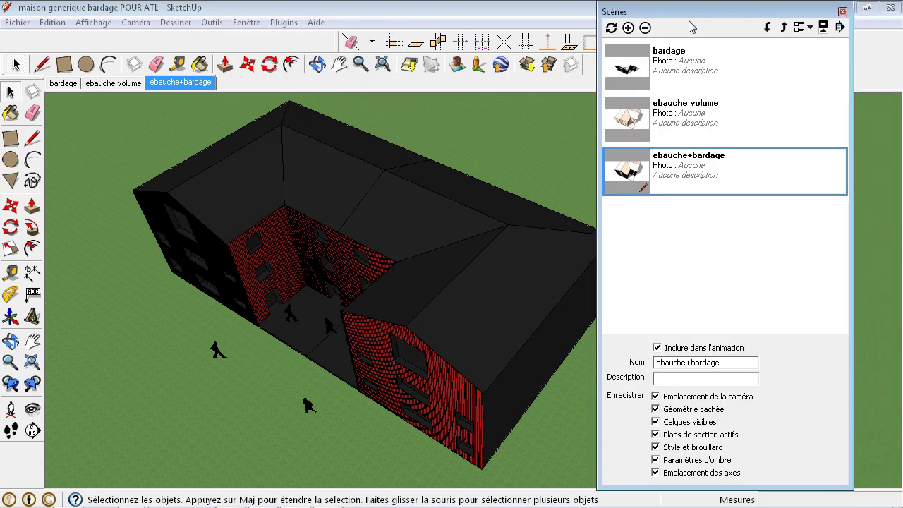
left_click(627, 29)
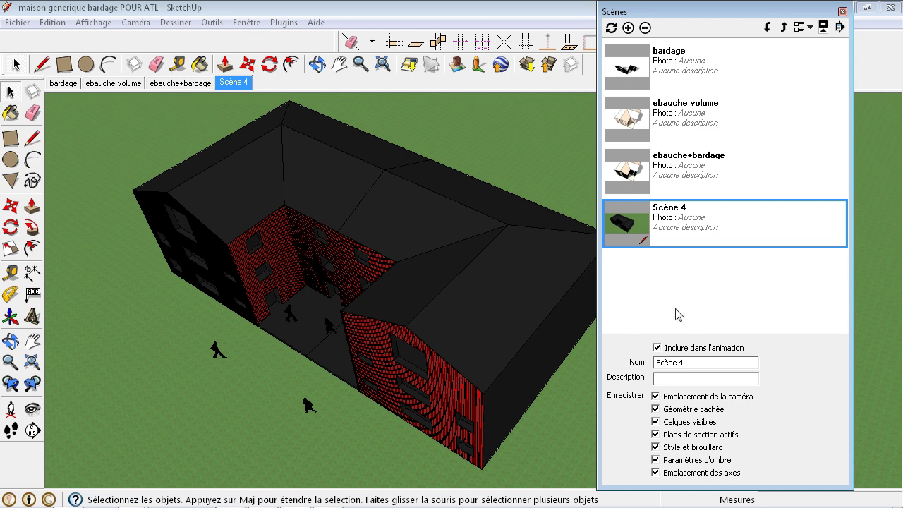
- Close the Scènes panel
left_click(843, 11)
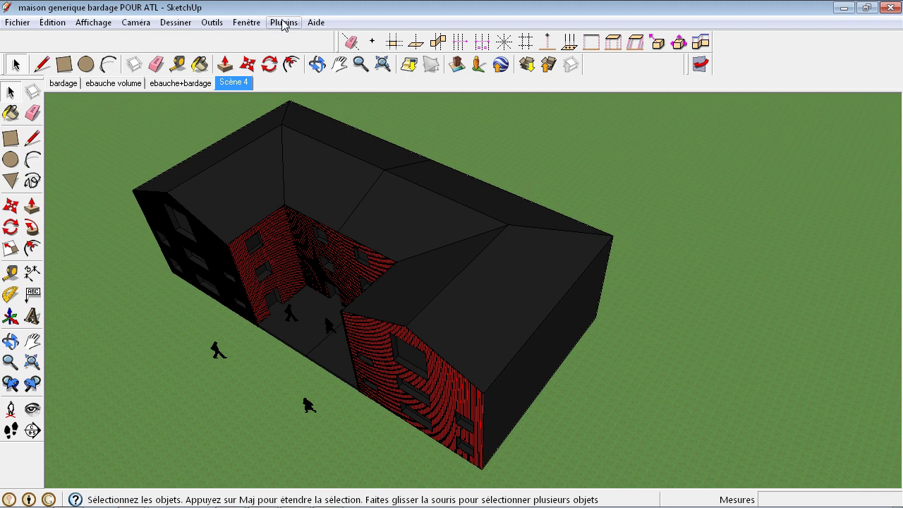
- Purge unused items via Model Info Statistics, leaving 2 components, 3 layers, 7 materials
left_click(245, 23)
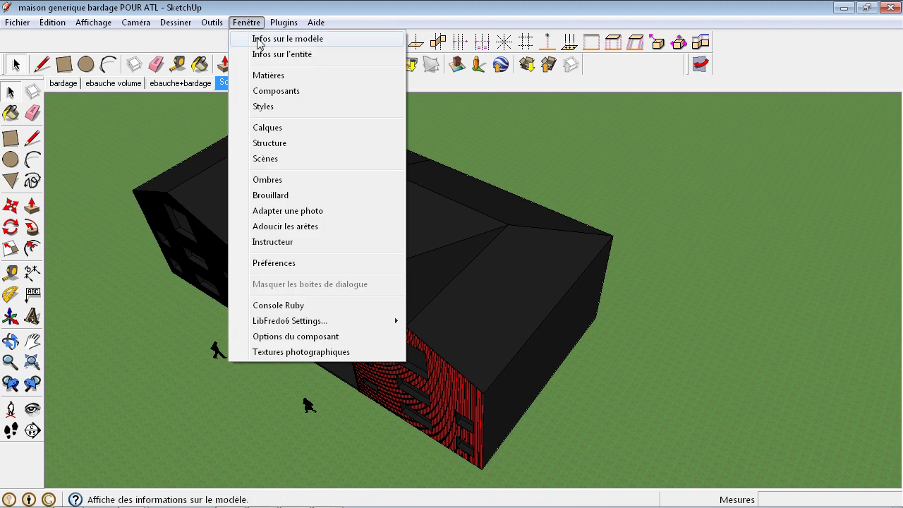
left_click(259, 40)
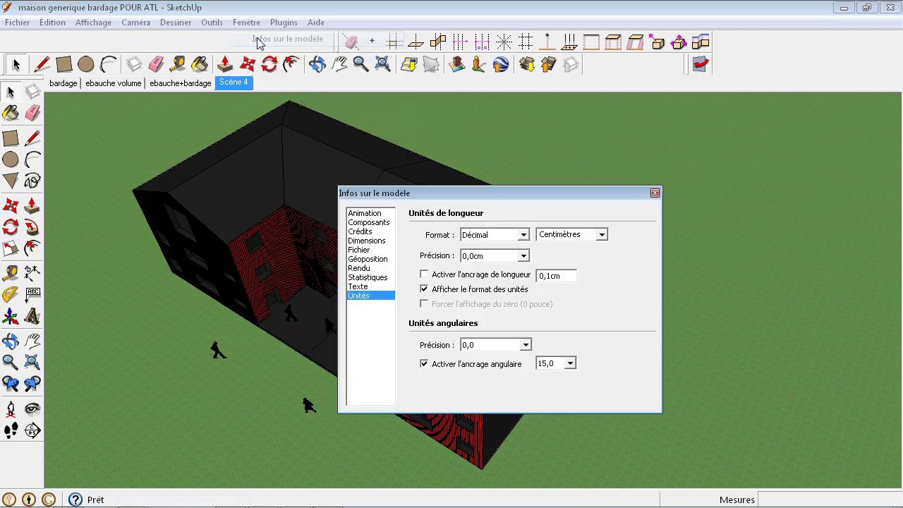
left_click(366, 278)
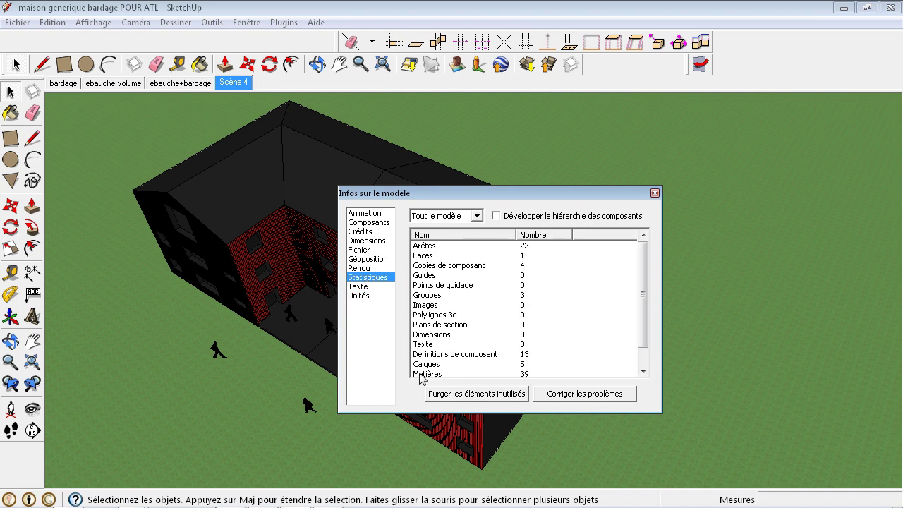
left_click(474, 396)
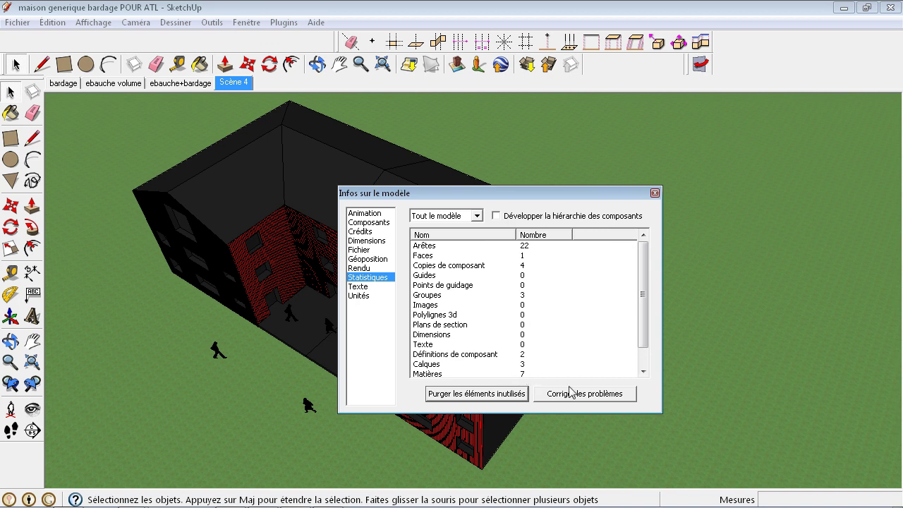
left_click(655, 193)
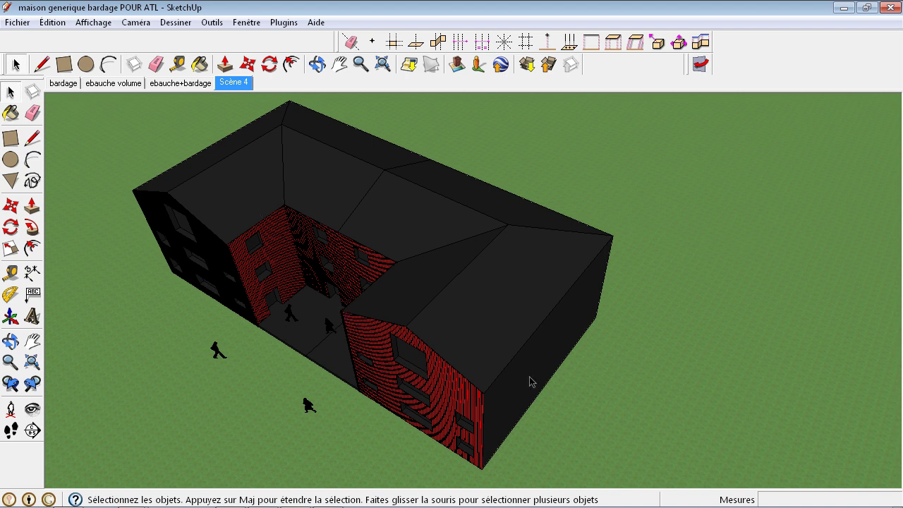
- Save the model as a new file named 'maison generique bardage POUR ATL2'
left_click(27, 24)
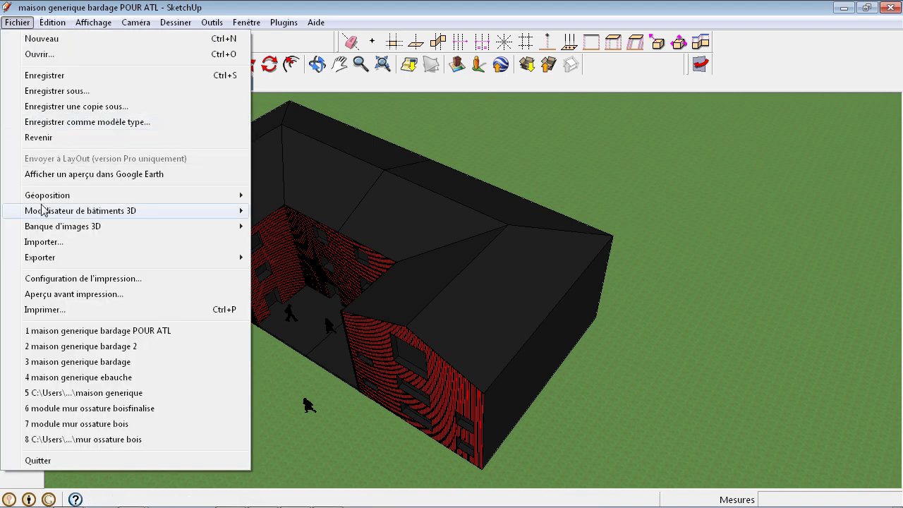
left_click(57, 91)
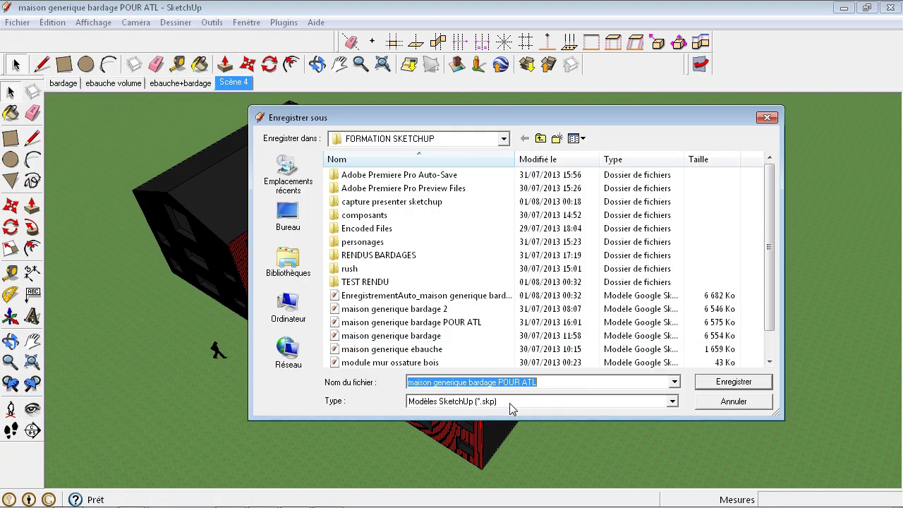
key("End")
type("2")
left_click(723, 385)
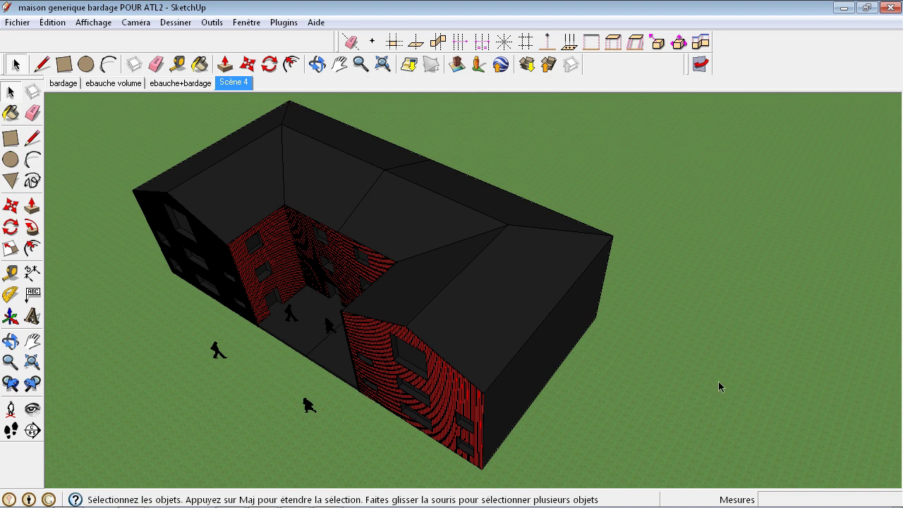